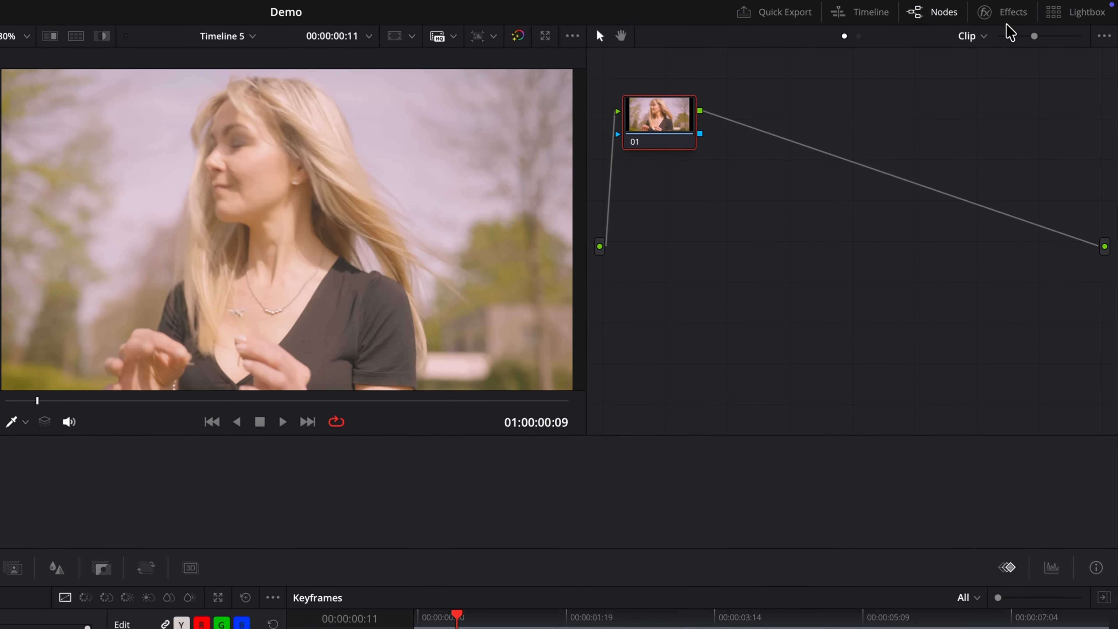
Add the Film Damage effect from the effects library as a new node between node 01 and the output
{"action": "left_click", "coordinate": [1000, 17]}
{"action": "scroll", "coordinate": [960, 292], "scroll_direction": "down", "scroll_amount": 8}
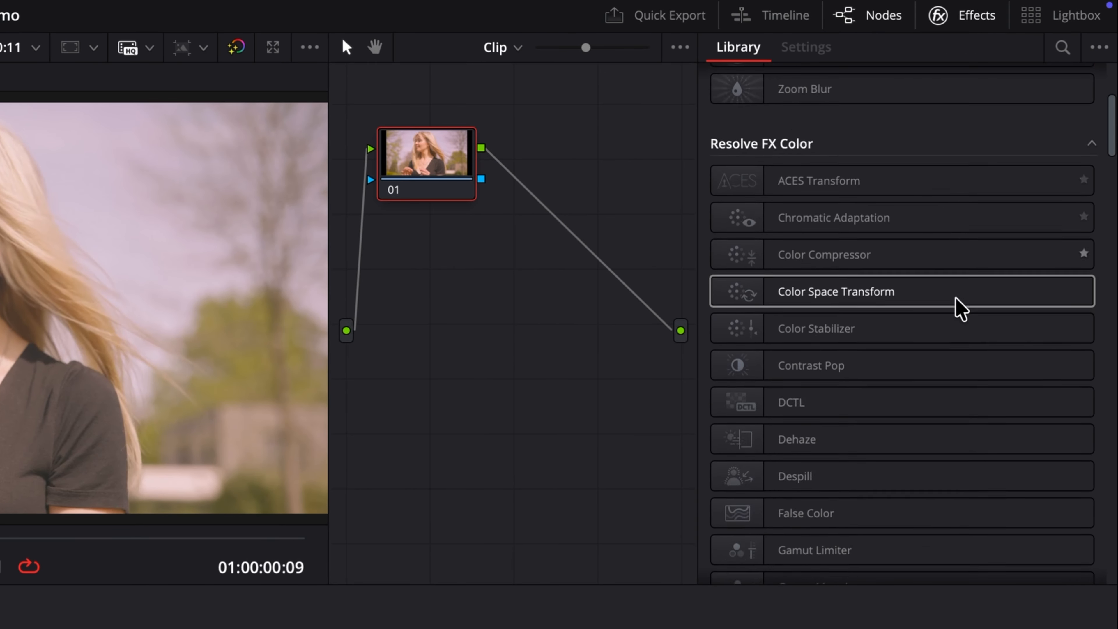
{"action": "scroll", "coordinate": [956, 308], "scroll_direction": "down", "scroll_amount": 5}
{"action": "left_click_drag", "start_coordinate": [861, 383], "coordinate": [617, 273]}
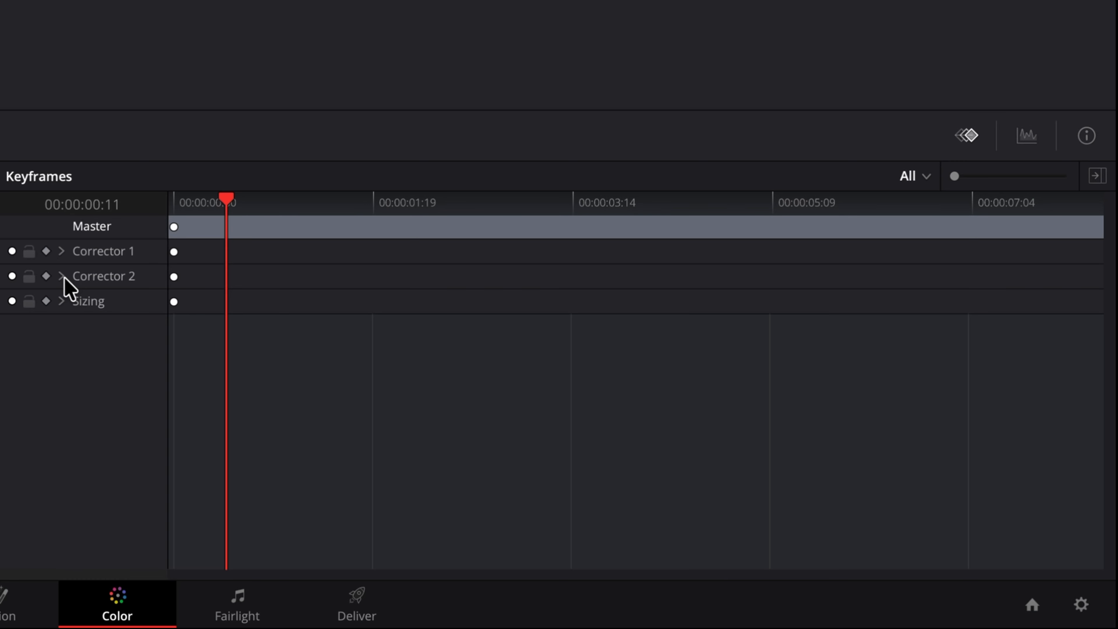
Expand the Corrector 2 tracks and add a dynamic keyframe to the Film Damage track
{"action": "left_click", "coordinate": [62, 276]}
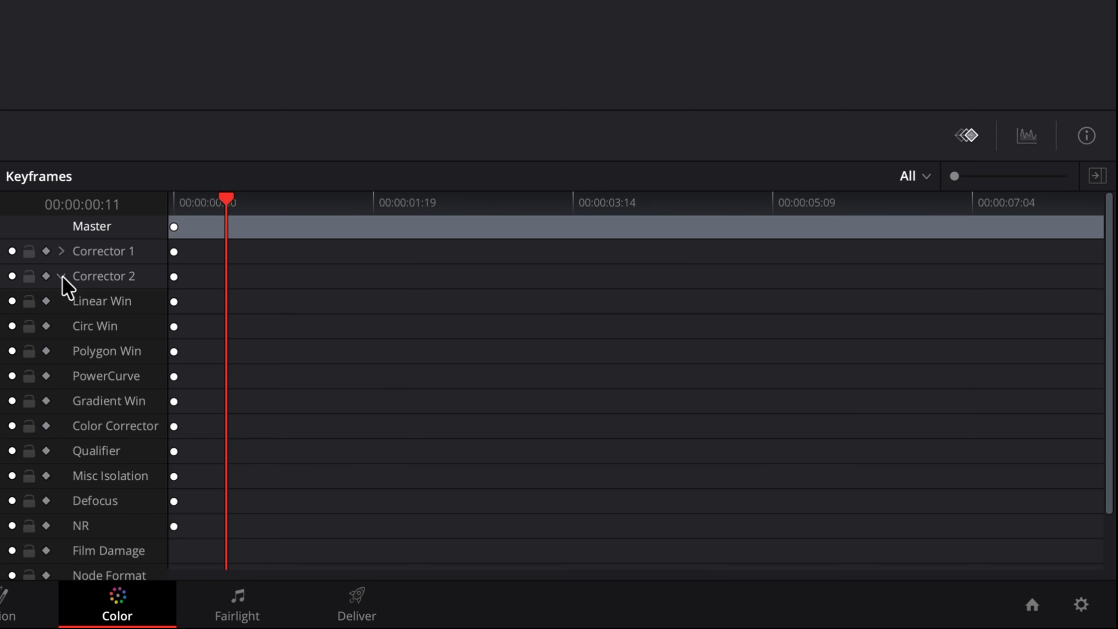
{"action": "scroll", "coordinate": [314, 375], "scroll_direction": "down", "scroll_amount": 3}
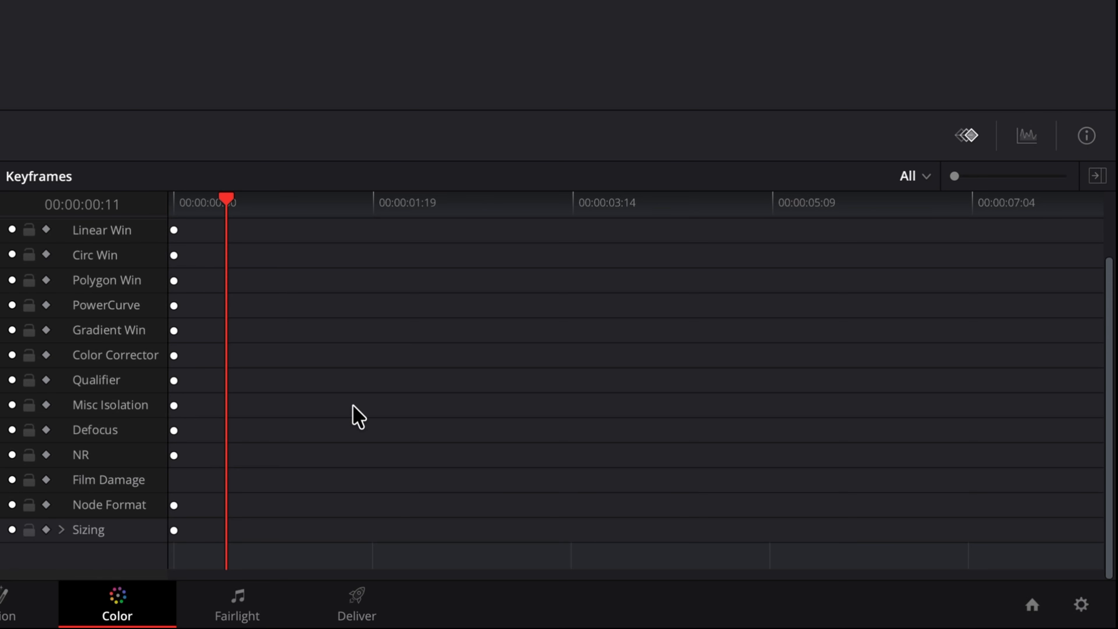
{"action": "right_click", "coordinate": [276, 481]}
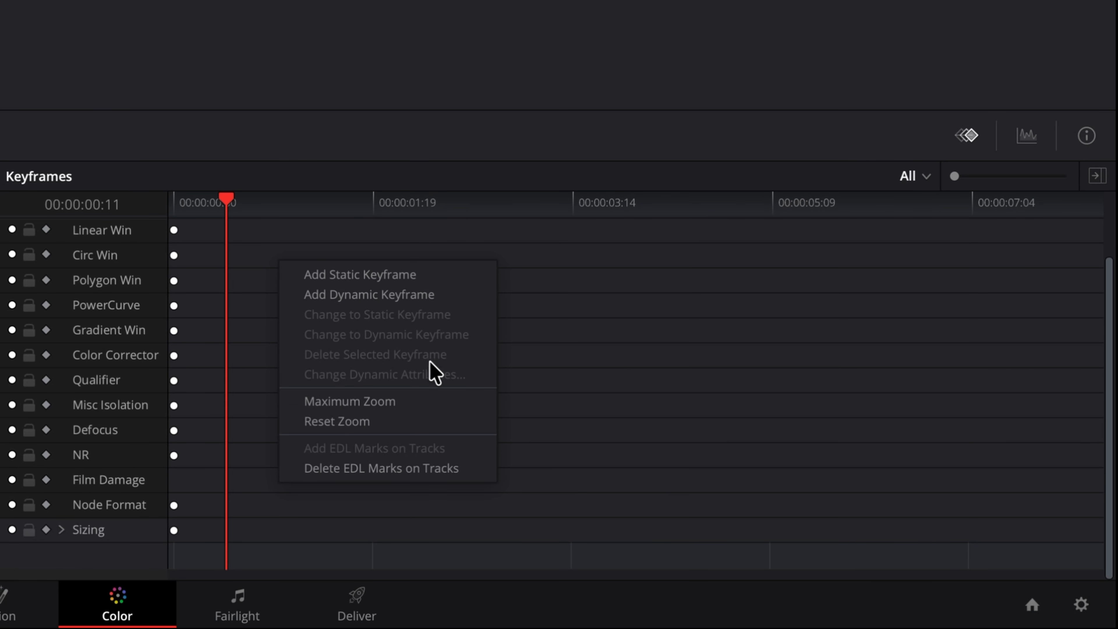
{"action": "left_click", "coordinate": [460, 303]}
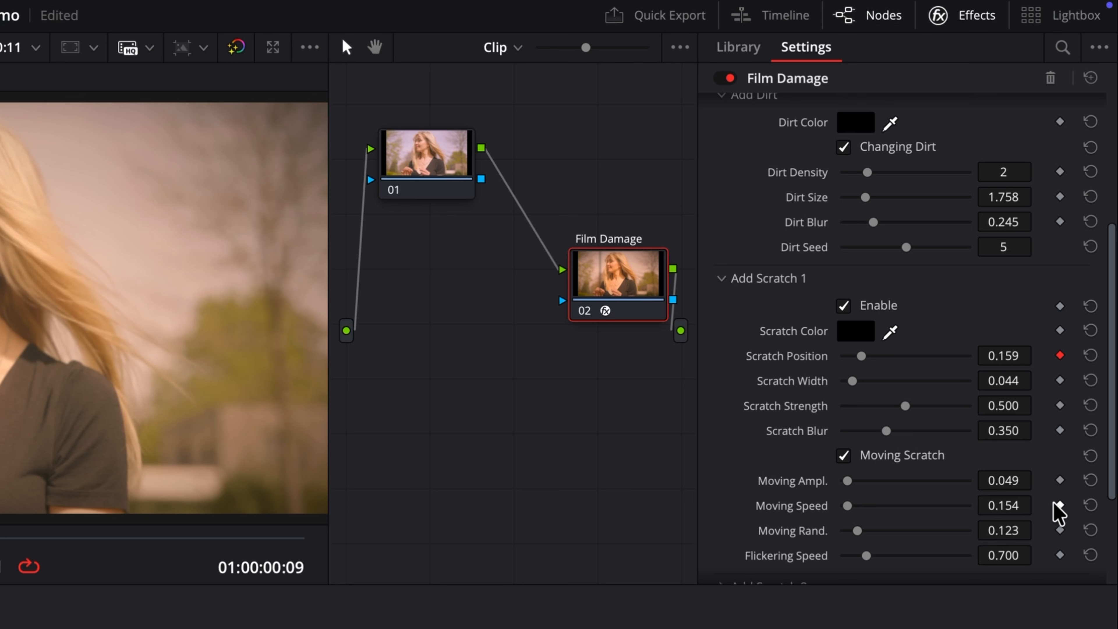
Keyframe Moving Ampl., Moving Rand. and Flickering Speed for Scratch 1 of Film Damage, and play back the clip
{"action": "left_click", "coordinate": [1060, 480]}
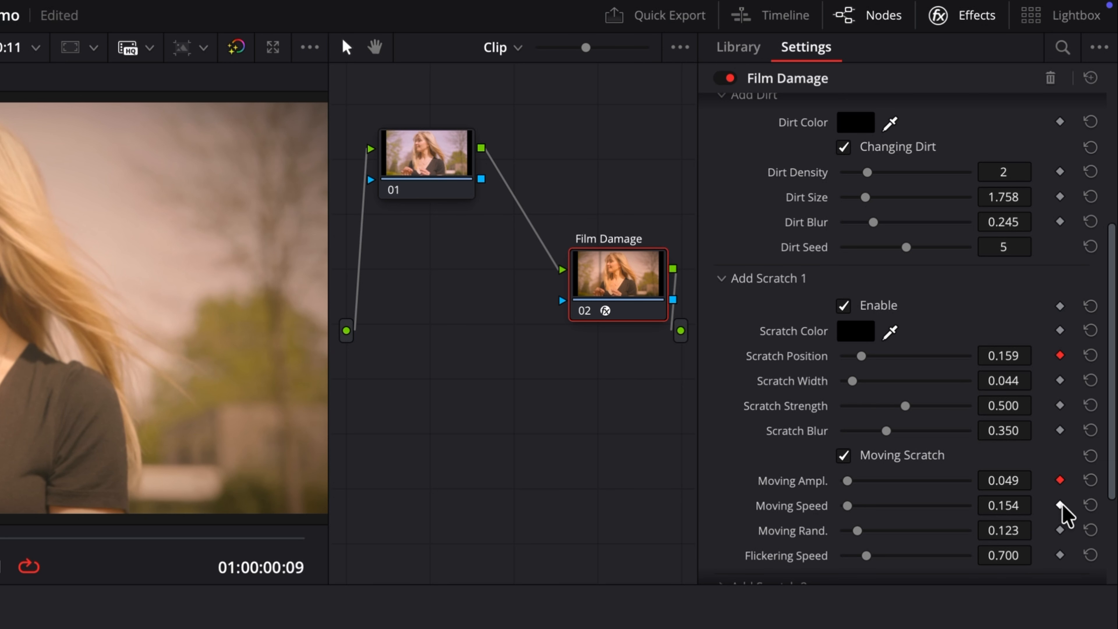
{"action": "left_click", "coordinate": [1059, 530]}
{"action": "left_click", "coordinate": [1060, 555]}
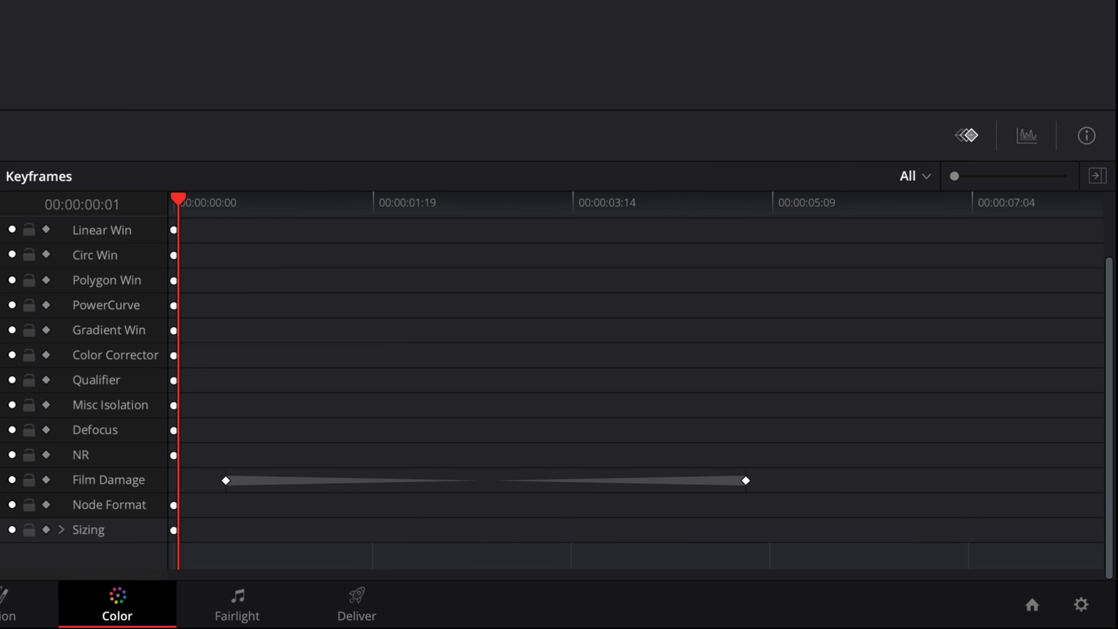
{"action": "key", "text": "space"}
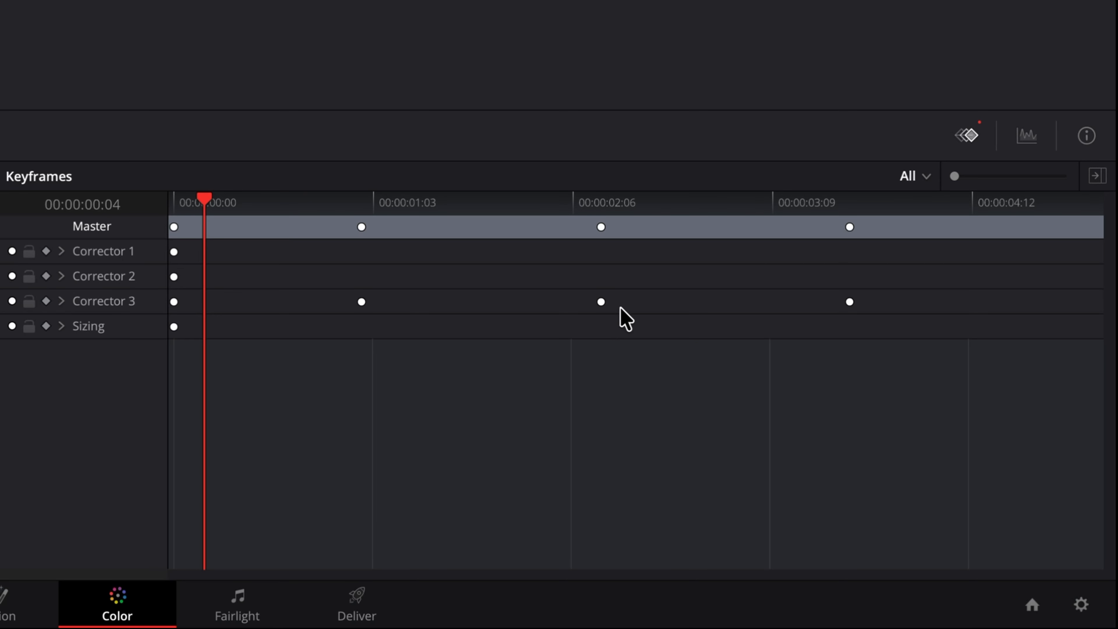
Change the Corrector 3 keyframe near 00:00:02:06 to dynamic and back to static
{"action": "right_click", "coordinate": [602, 304]}
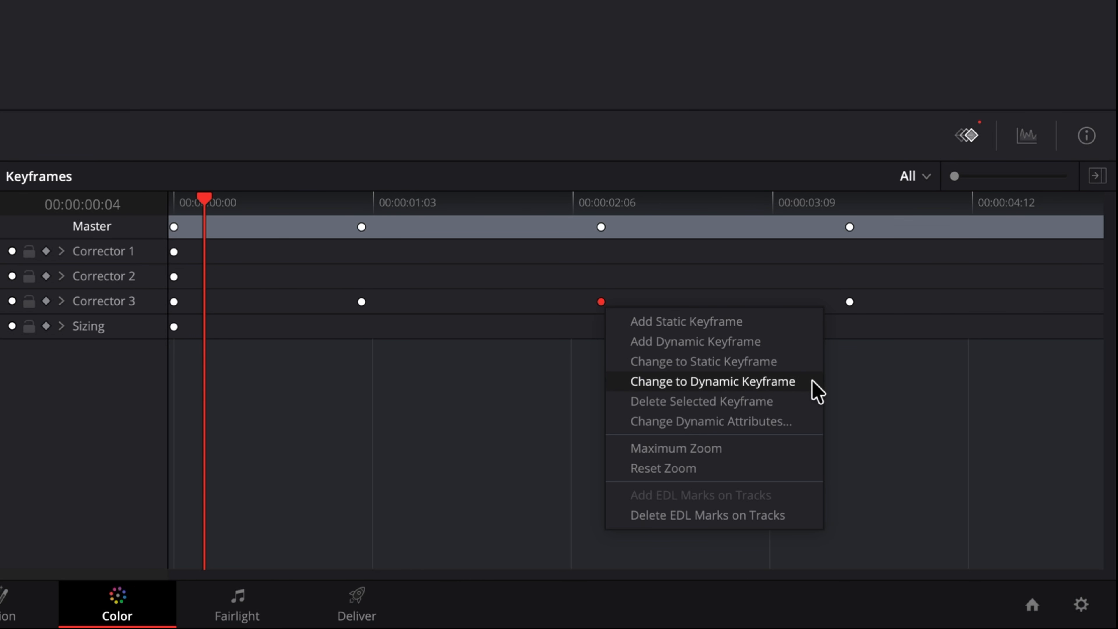
{"action": "left_click", "coordinate": [814, 390]}
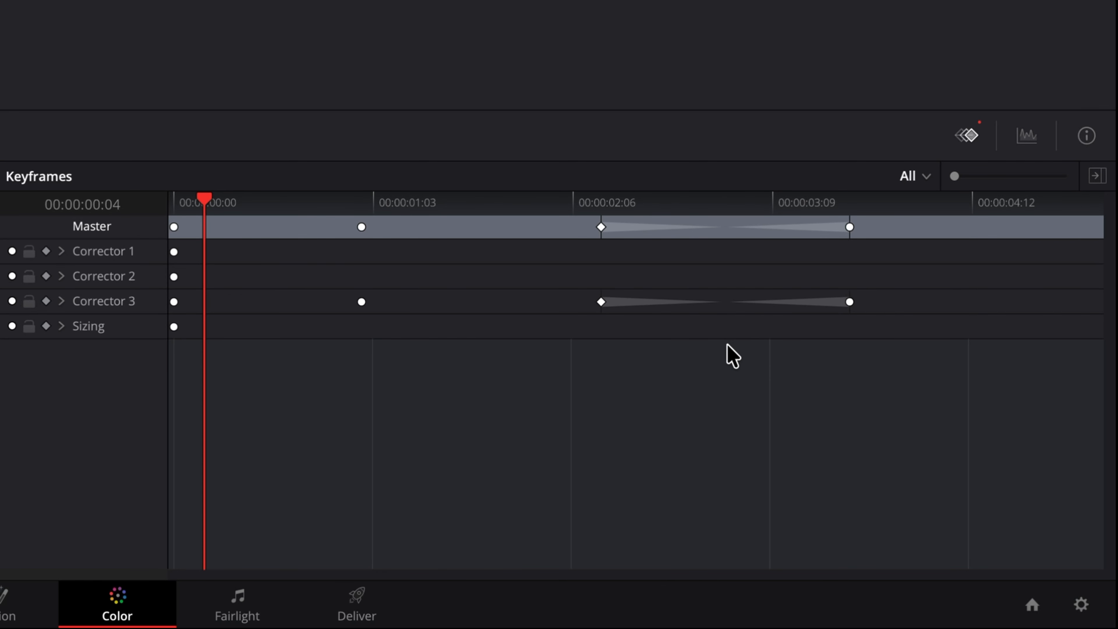
{"action": "right_click", "coordinate": [602, 304]}
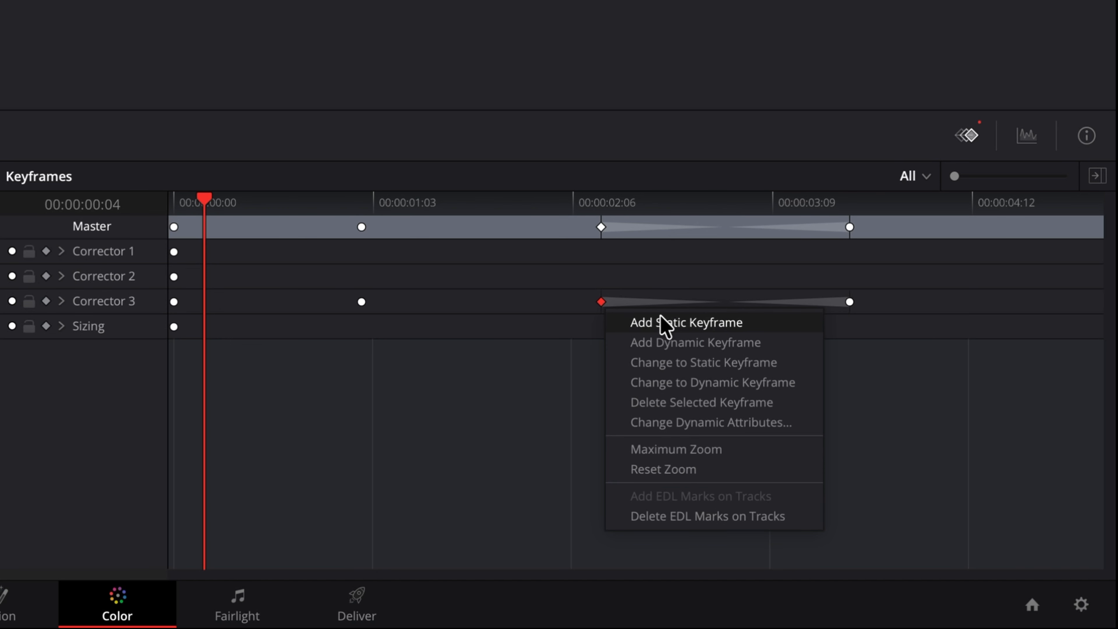
{"action": "left_click", "coordinate": [802, 363]}
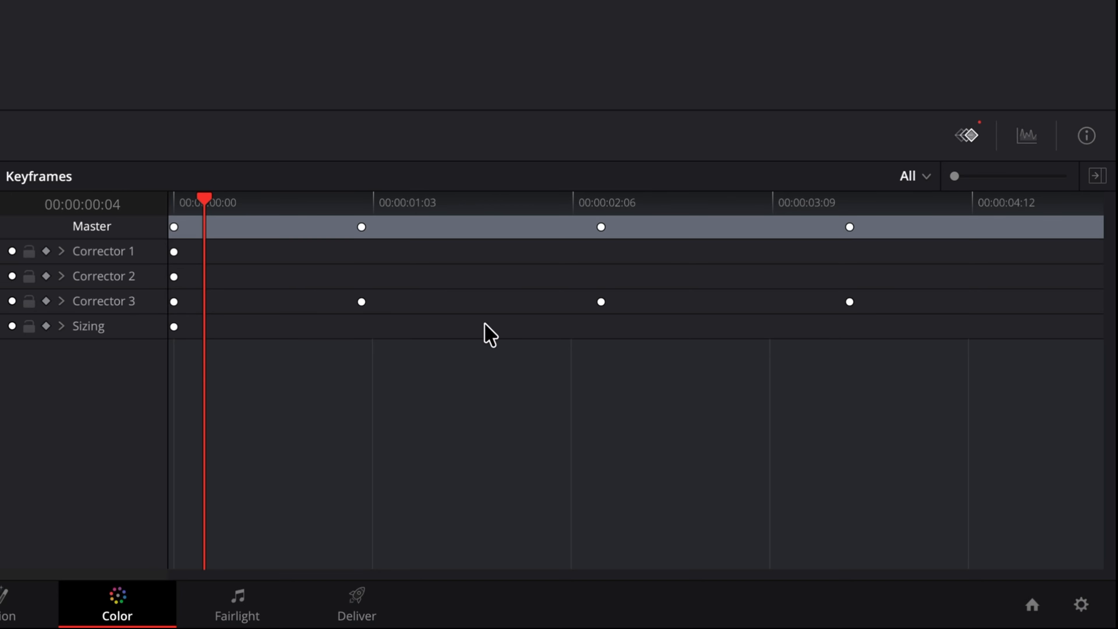
Convert all three Corrector 3 keyframes after the playhead to dynamic keyframes and play back the keyframed clip
{"action": "left_click_drag", "start_coordinate": [321, 282], "coordinate": [924, 351]}
{"action": "right_click", "coordinate": [603, 305]}
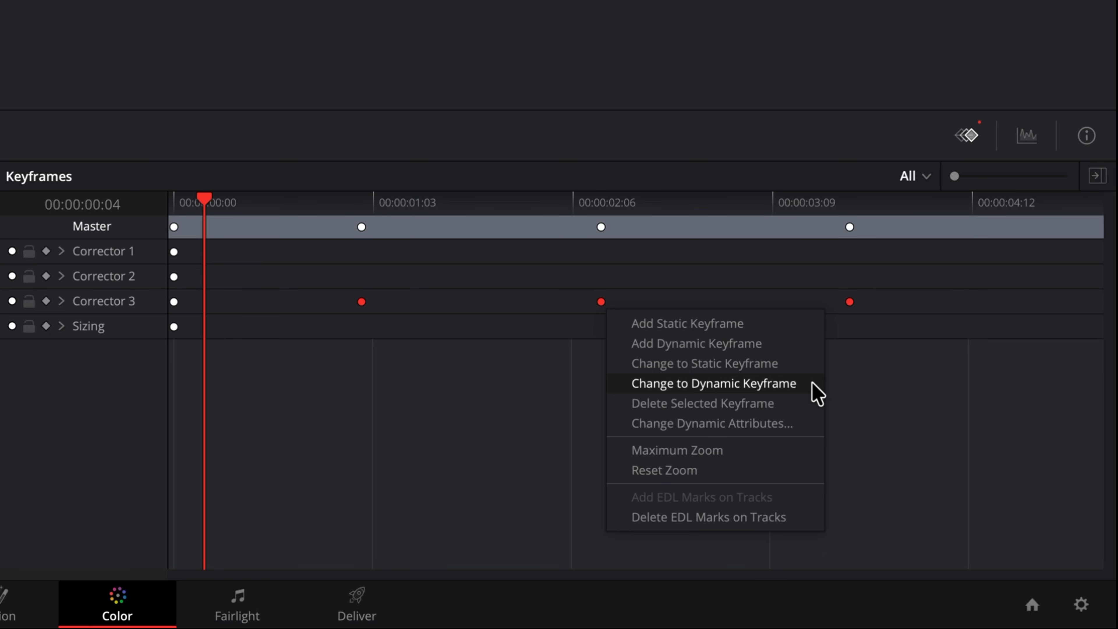
{"action": "left_click", "coordinate": [801, 383]}
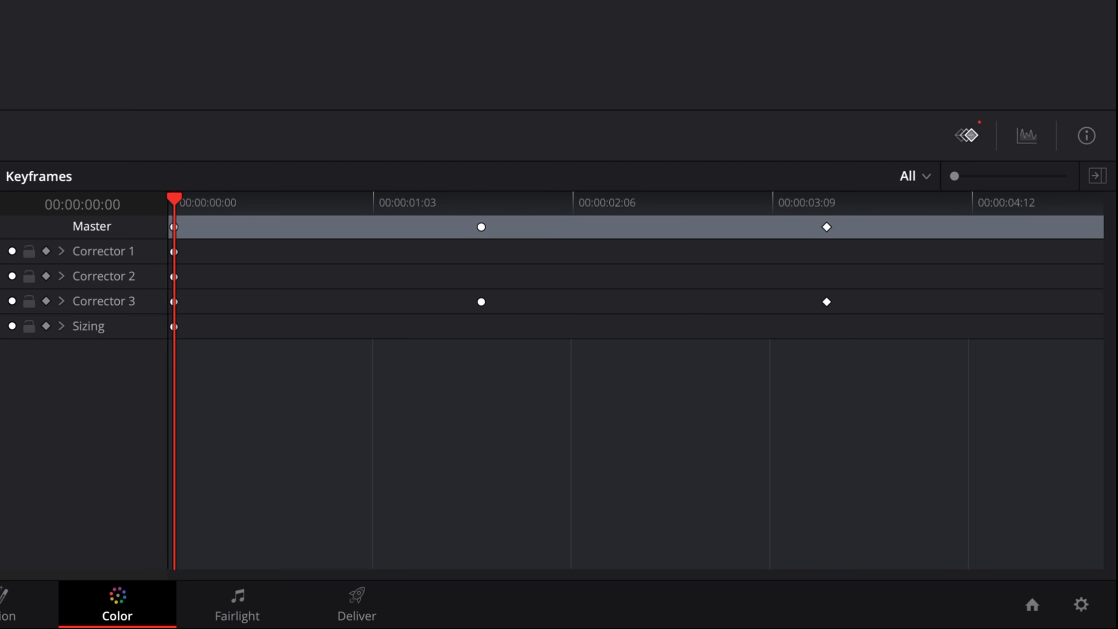
{"action": "key", "text": "space"}
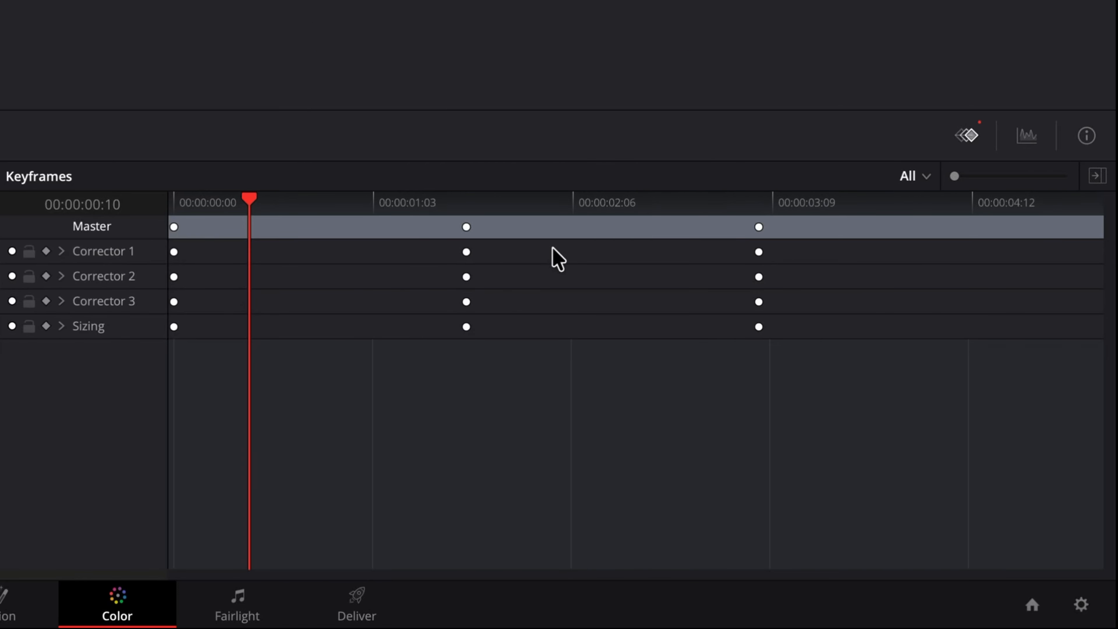
Try shifting the last two keyframes of Corrector 1 and Corrector 2 to a later time, and undo the move
{"action": "left_click_drag", "start_coordinate": [463, 251], "coordinate": [381, 256]}
{"action": "left_click_drag", "start_coordinate": [426, 247], "coordinate": [835, 293]}
{"action": "left_click_drag", "start_coordinate": [758, 277], "coordinate": [852, 293]}
{"action": "left_click", "coordinate": [865, 303]}
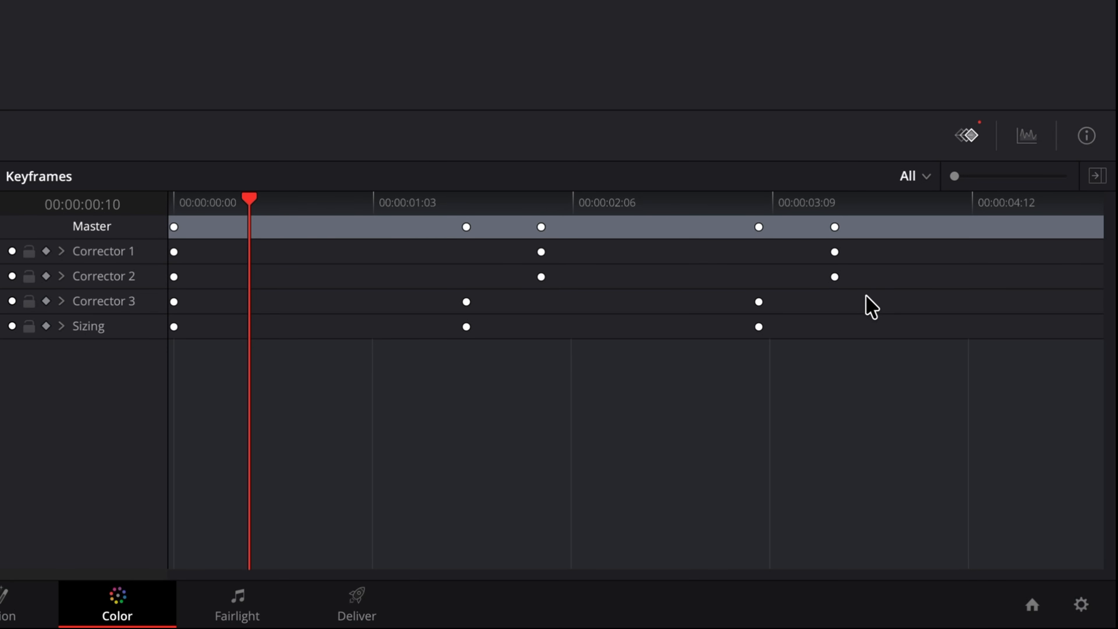
{"action": "key", "text": "ctrl+z"}
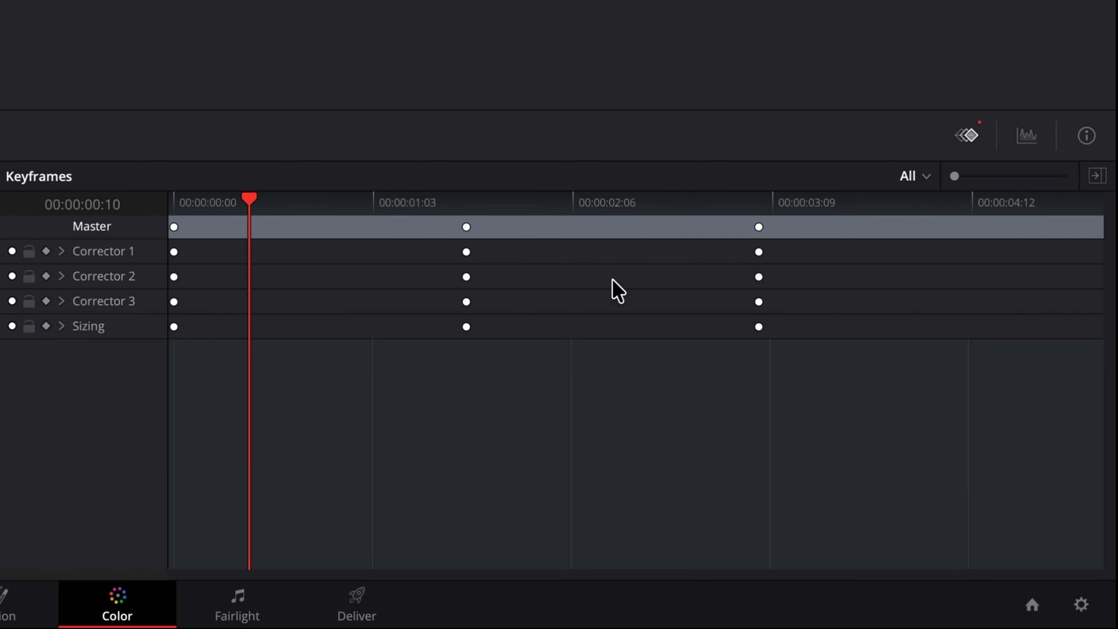
Try moving the second Master keyframe later, and try the same with Corrector 1's second keyframe alone
{"action": "left_click_drag", "start_coordinate": [466, 227], "coordinate": [566, 227]}
{"action": "left_click", "coordinate": [668, 291]}
{"action": "left_click_drag", "start_coordinate": [466, 253], "coordinate": [528, 263]}
{"action": "left_click", "coordinate": [554, 283]}
Expand Corrector 1's parameter tracks and select the PowerCurve and Gradient Win keyframes after the playhead
{"action": "left_click", "coordinate": [61, 252]}
{"action": "scroll", "coordinate": [655, 356], "scroll_direction": "down", "scroll_amount": 2}
{"action": "scroll", "coordinate": [655, 356], "scroll_direction": "down", "scroll_amount": 3}
{"action": "left_click", "coordinate": [61, 251]}
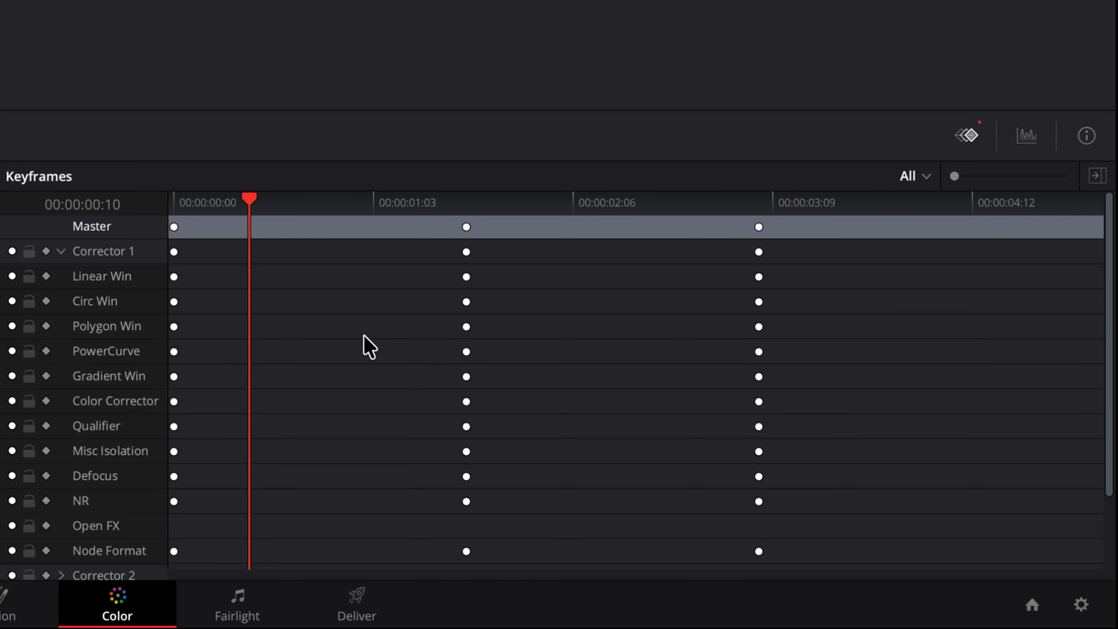
{"action": "left_click_drag", "start_coordinate": [426, 349], "coordinate": [858, 388]}
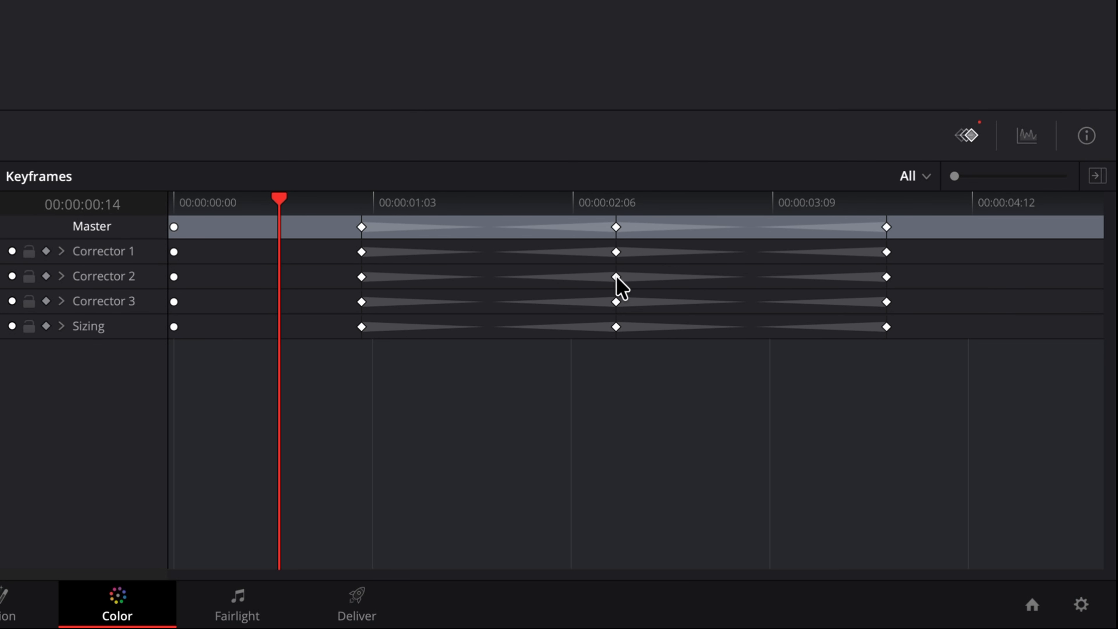
Try deleting Corrector 2's middle dynamic keyframe twice, undoing the deletion each time
{"action": "left_click", "coordinate": [616, 277]}
{"action": "key", "text": "Delete"}
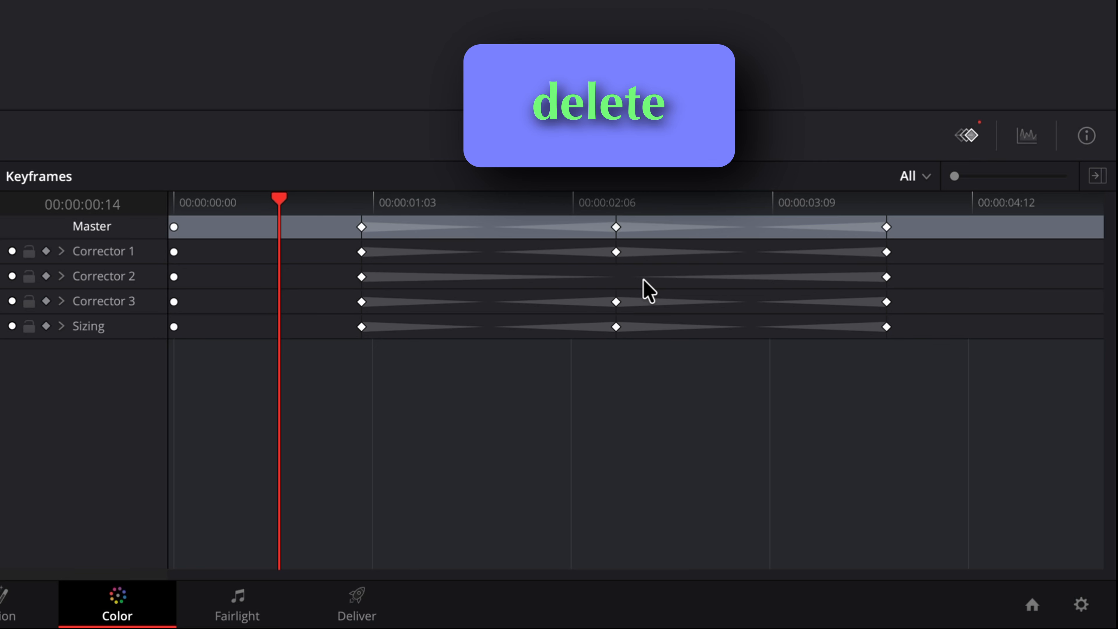
{"action": "key", "text": "ctrl+z"}
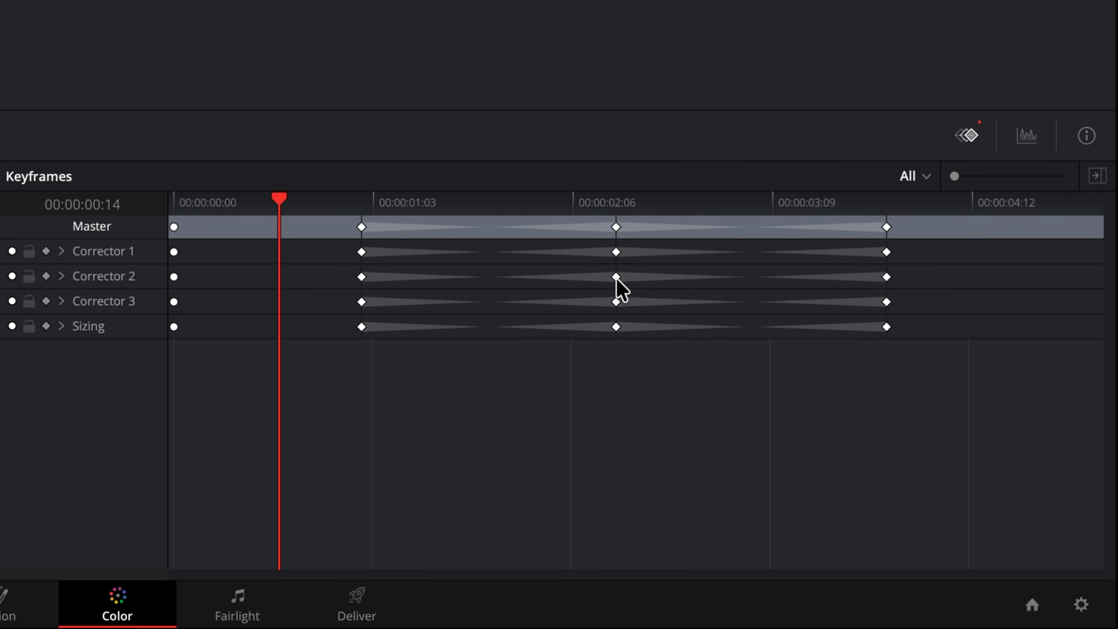
{"action": "right_click", "coordinate": [616, 278]}
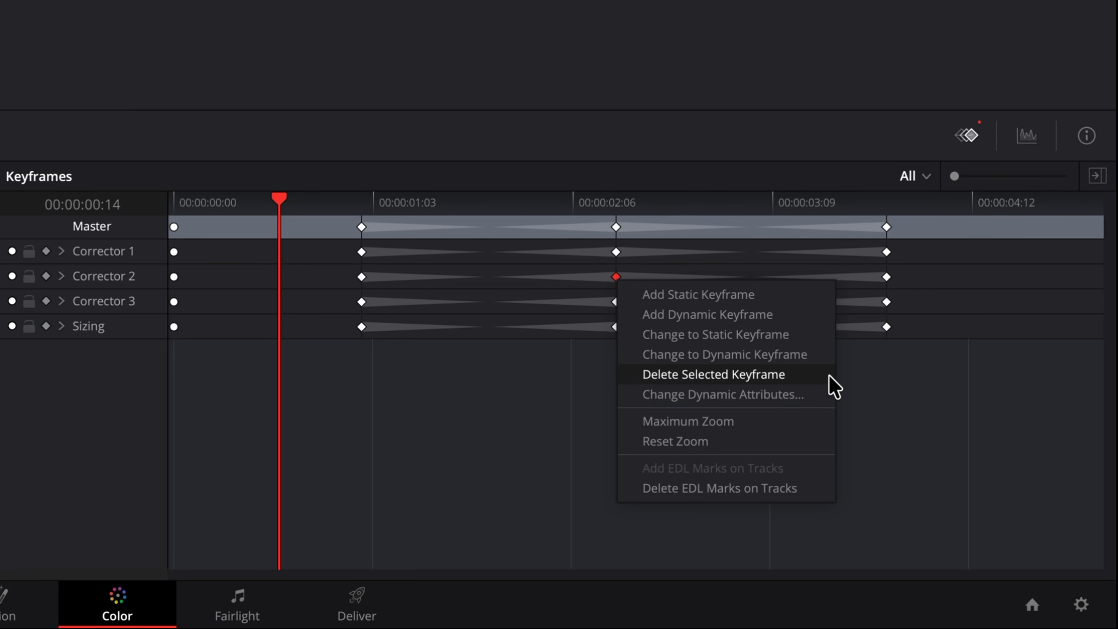
{"action": "left_click", "coordinate": [792, 374]}
{"action": "key", "text": "ctrl+z"}
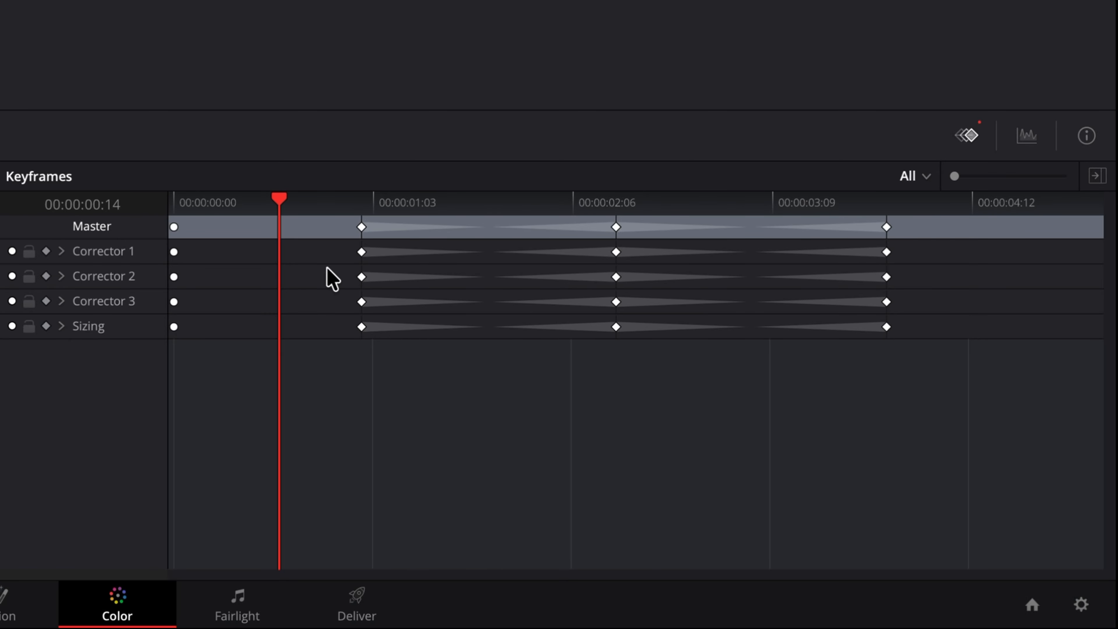
Select the three dynamic keyframes on Corrector 2 and delete them together
{"action": "left_click_drag", "start_coordinate": [328, 270], "coordinate": [920, 288]}
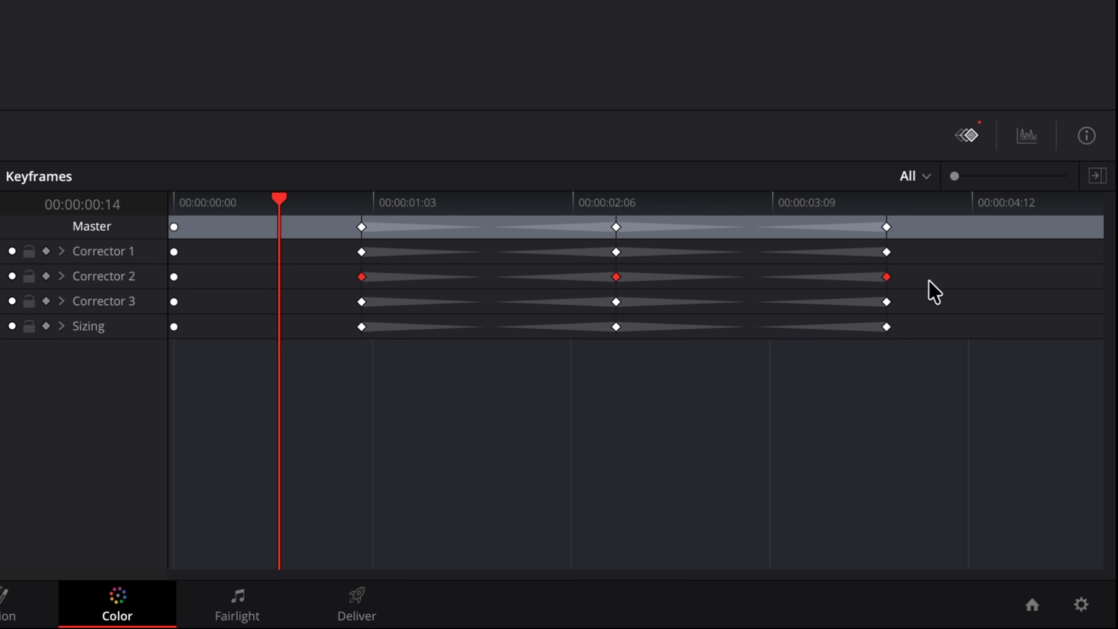
{"action": "right_click", "coordinate": [887, 278]}
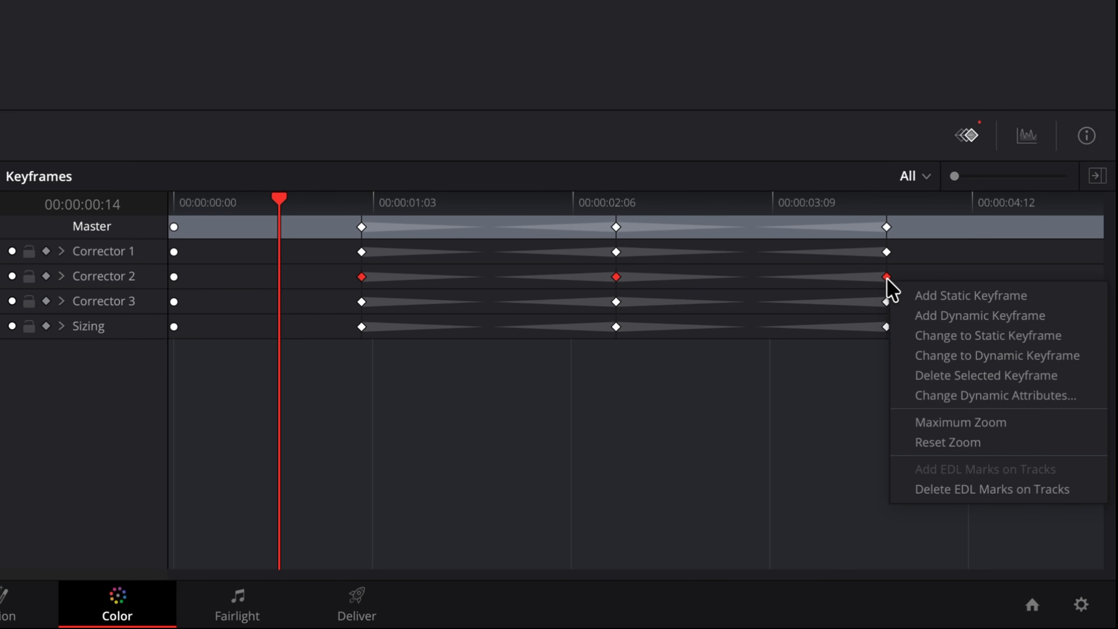
{"action": "left_click", "coordinate": [1084, 378]}
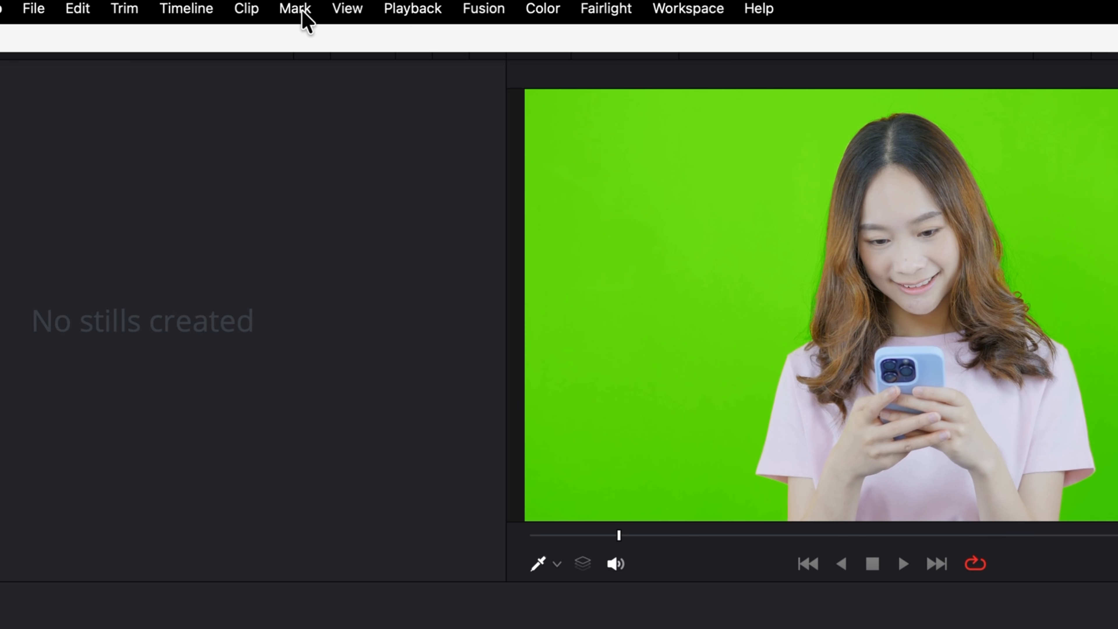
Delete all keyframes of the green-screen clip with the Delete All Keyframes command
{"action": "left_click", "coordinate": [254, 8]}
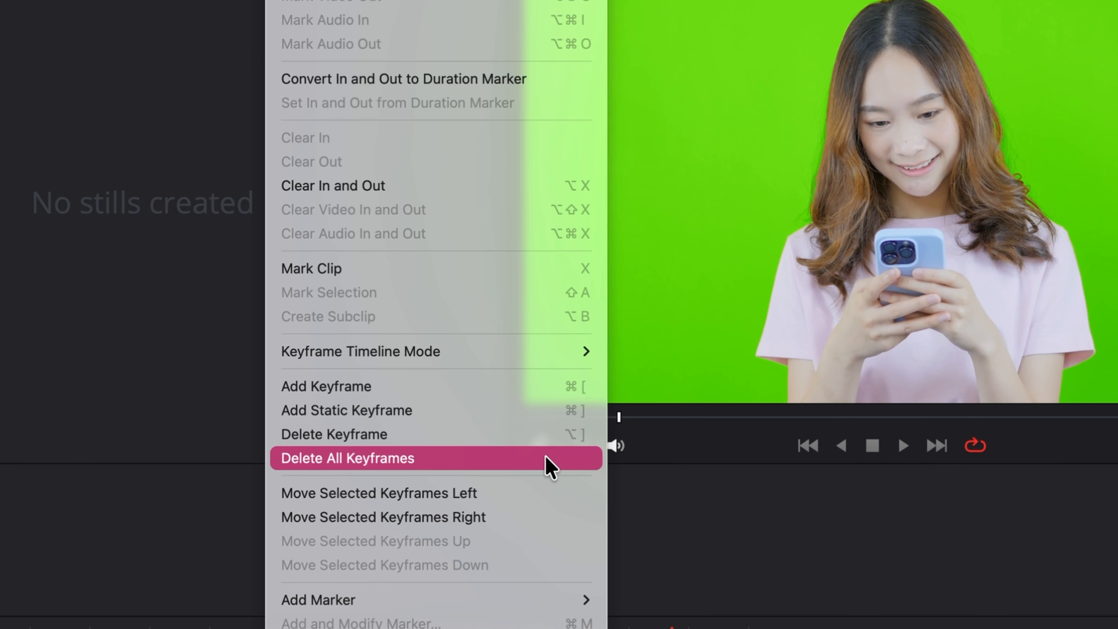
{"action": "left_click", "coordinate": [550, 467]}
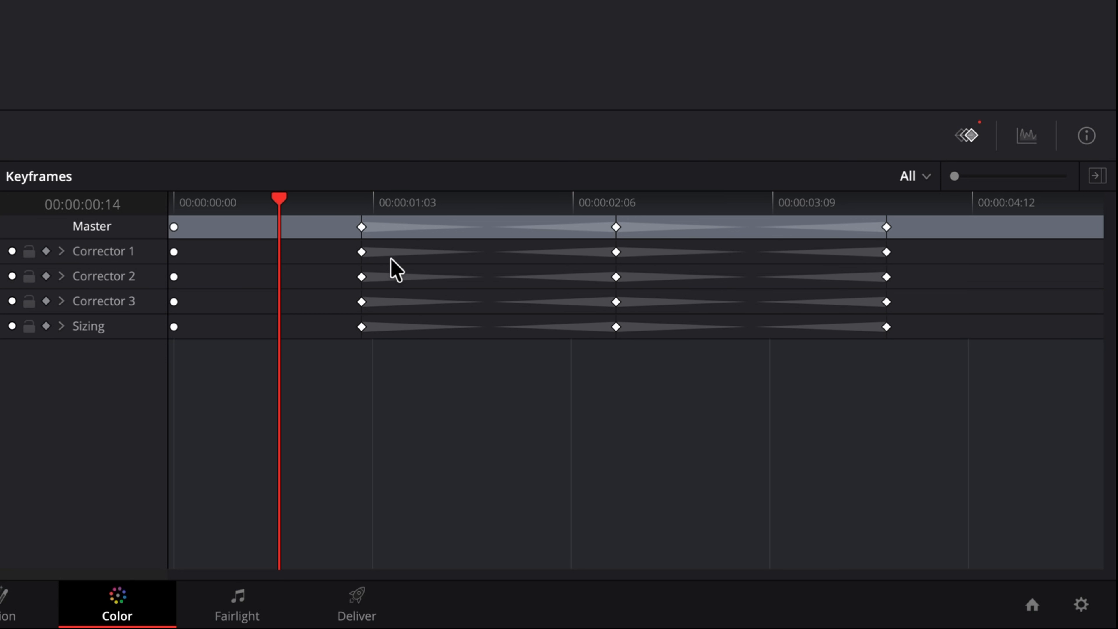
Select the three dynamic keyframes on the Master track and delete them
{"action": "left_click_drag", "start_coordinate": [338, 220], "coordinate": [964, 240]}
{"action": "right_click", "coordinate": [888, 227]}
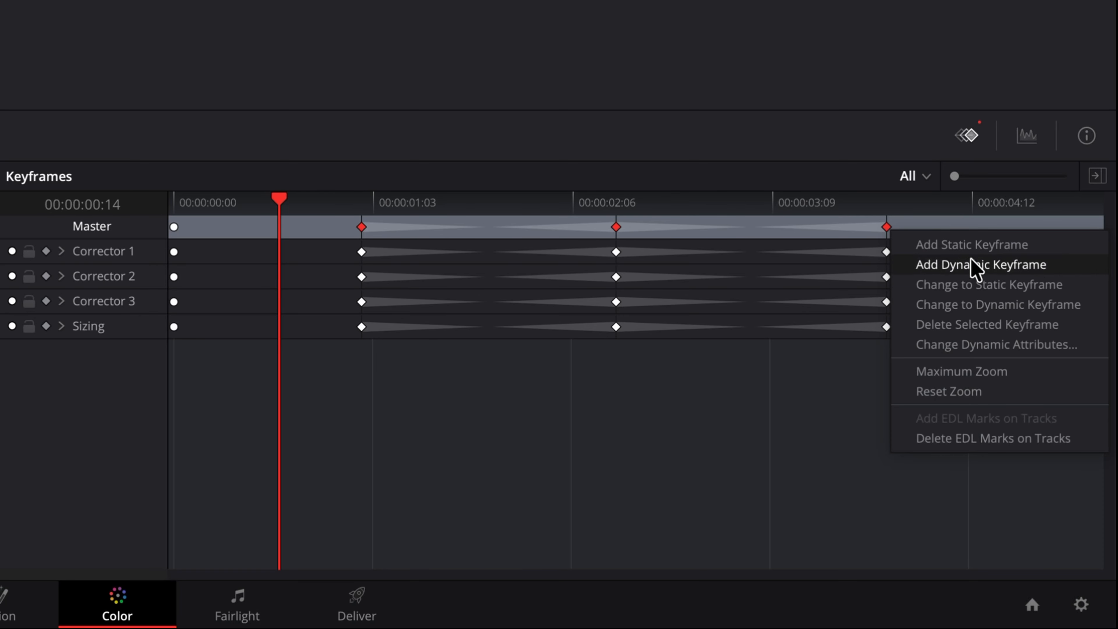
{"action": "left_click", "coordinate": [1094, 324]}
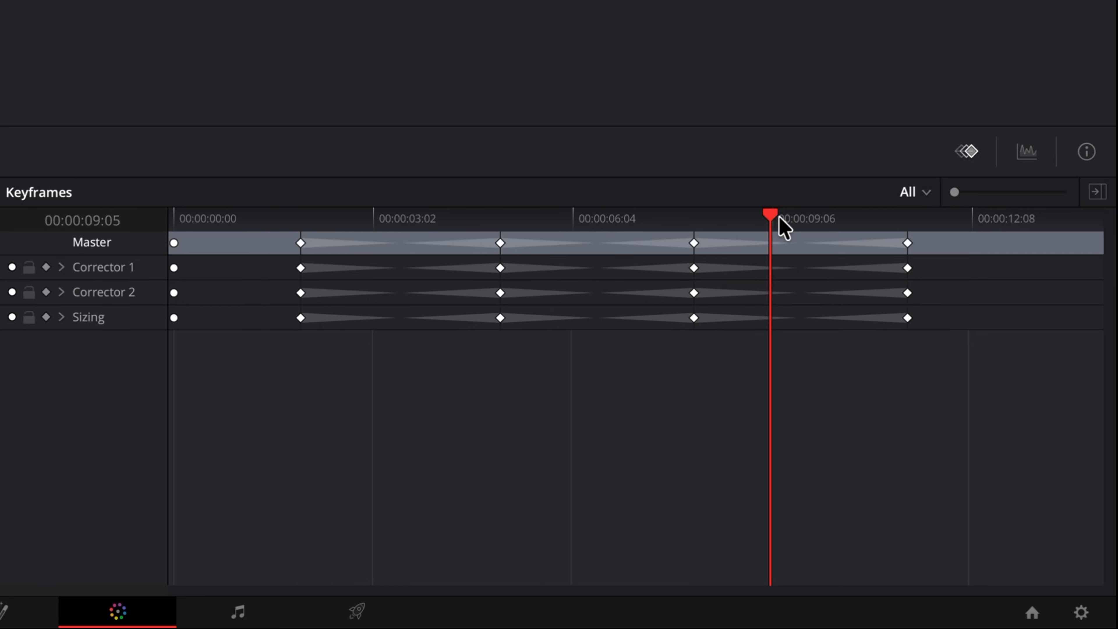
Place the playhead on the keyframe at 00:00:08:01, jump back two keyframes and forward three
{"action": "left_click_drag", "start_coordinate": [774, 219], "coordinate": [695, 217]}
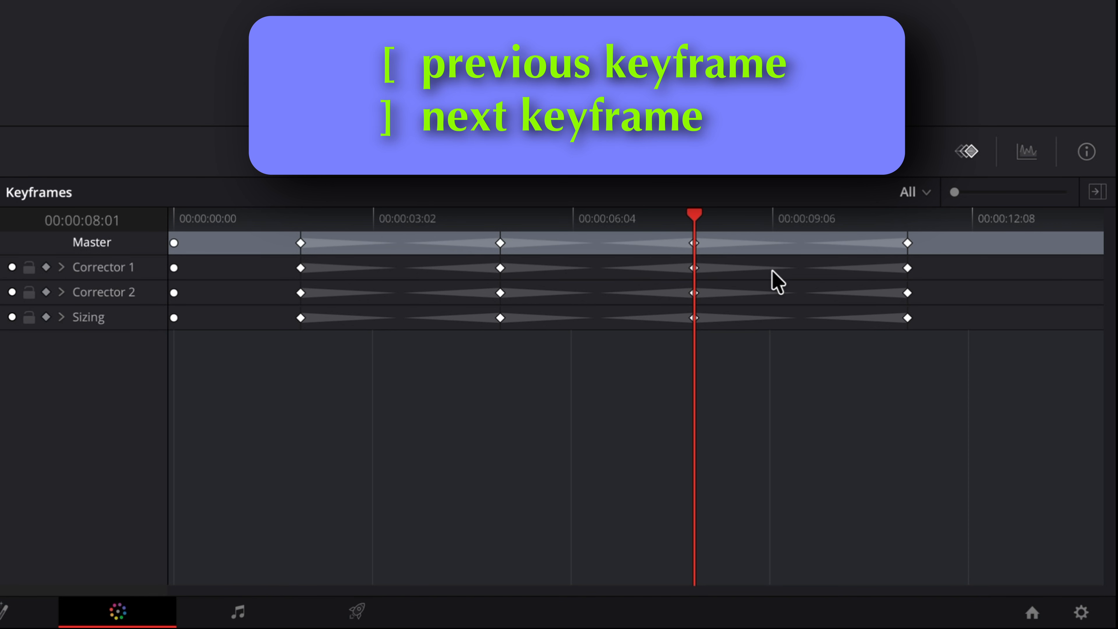
{"action": "key", "text": "bracketleft"}
{"action": "key", "text": "bracketleft"}
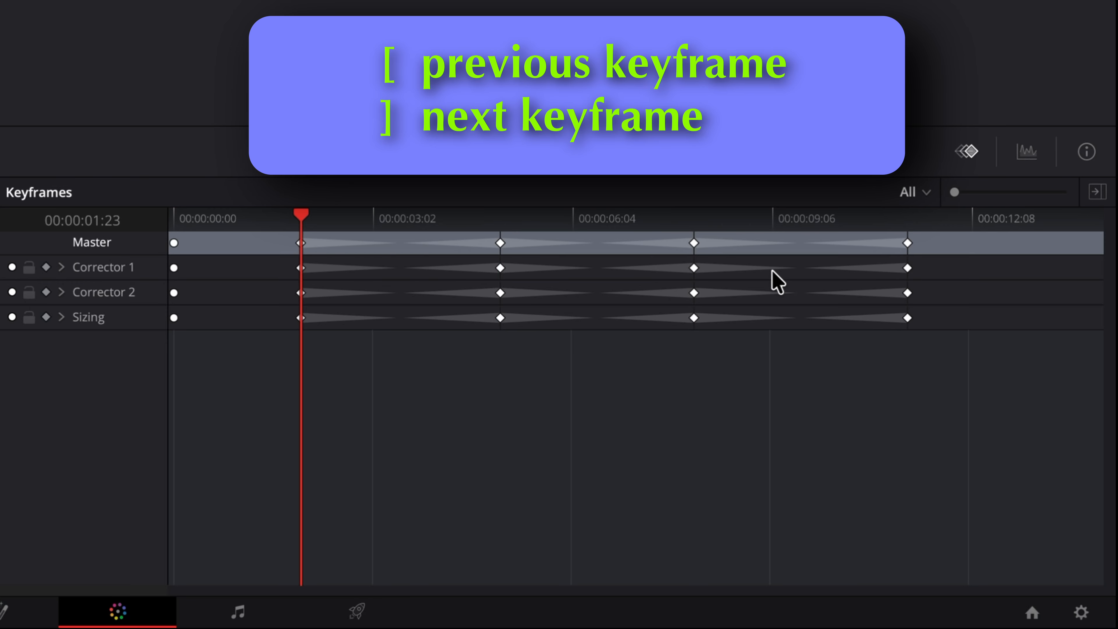
{"action": "key", "text": "bracketright"}
{"action": "key", "text": "bracketright"}
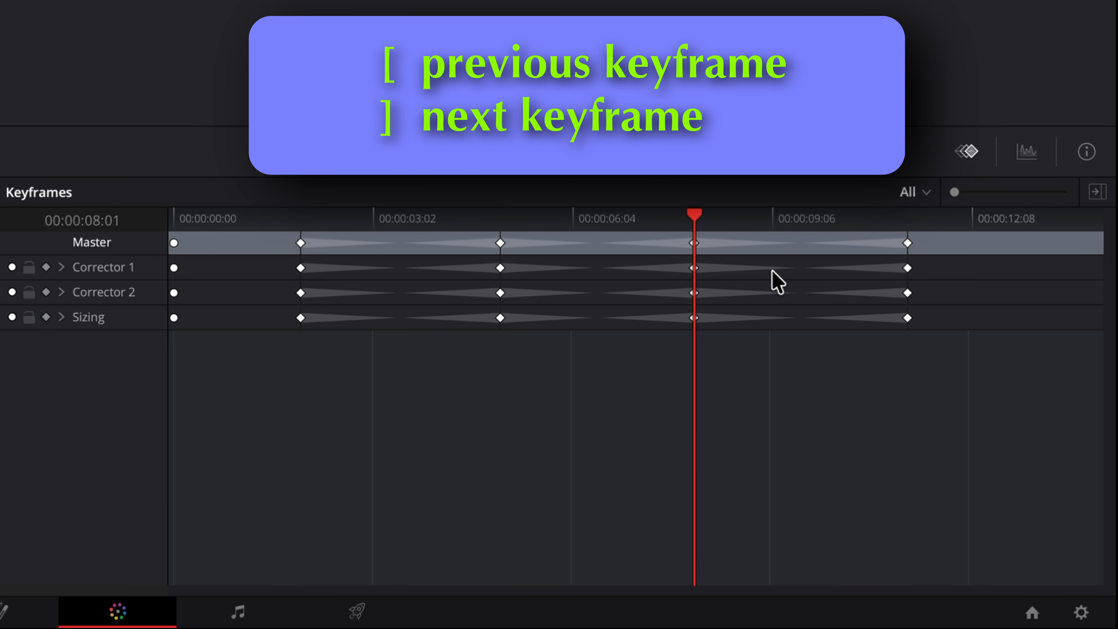
{"action": "key", "text": "bracketright"}
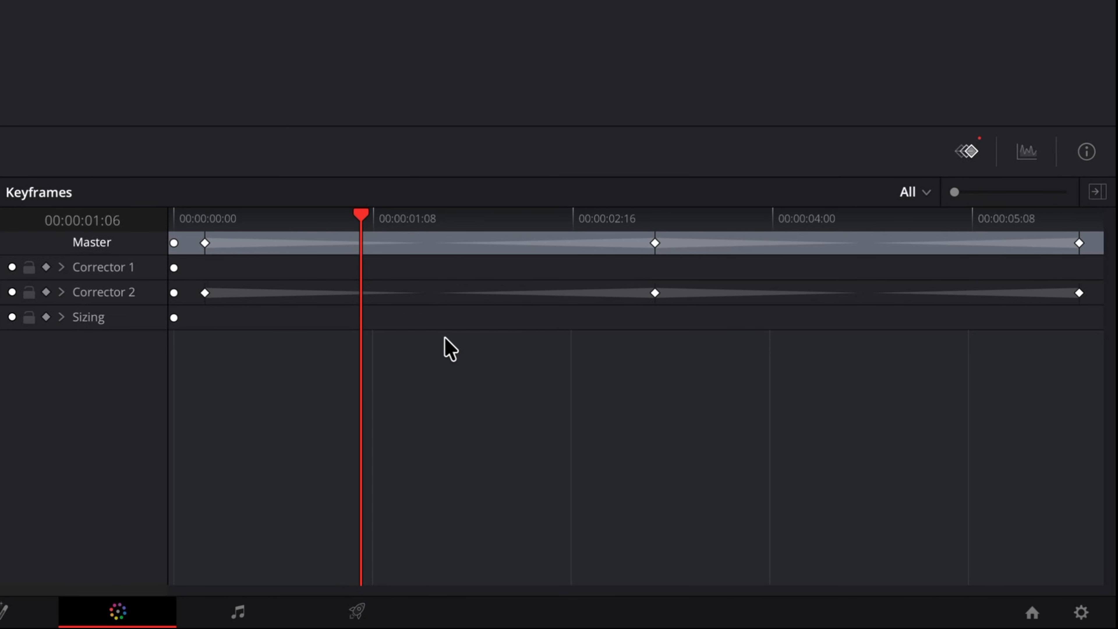
Jump forward to the dynamic keyframe at 00:00:06:01 and adjust the custom curve's lower and upper control points there
{"action": "key", "text": "bracketright"}
{"action": "key", "text": "bracketright"}
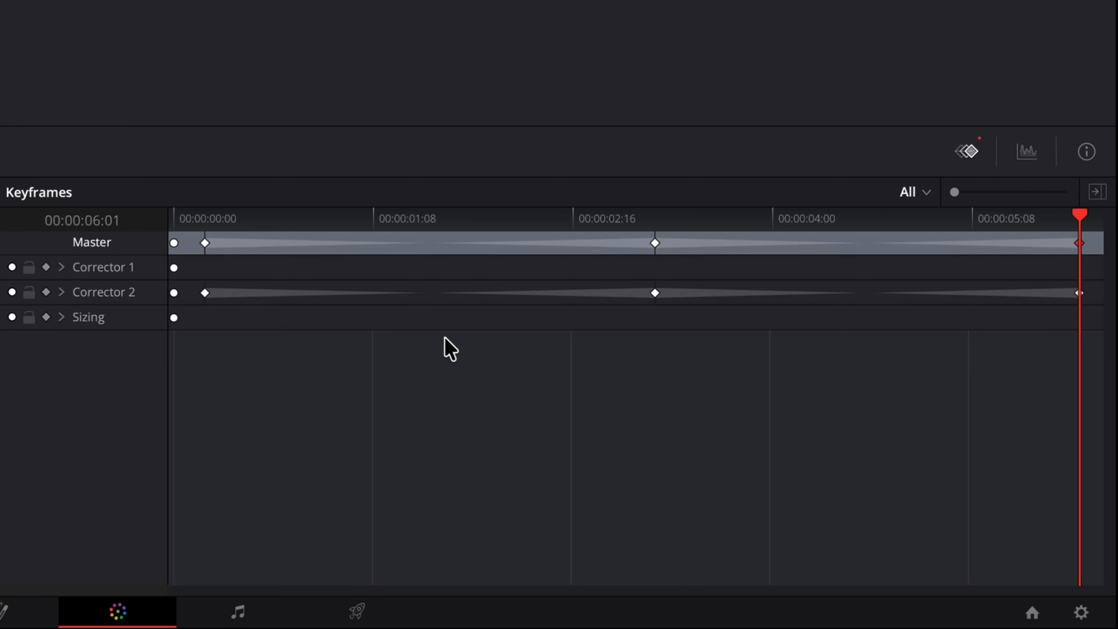
{"action": "left_click_drag", "start_coordinate": [519, 458], "coordinate": [489, 420]}
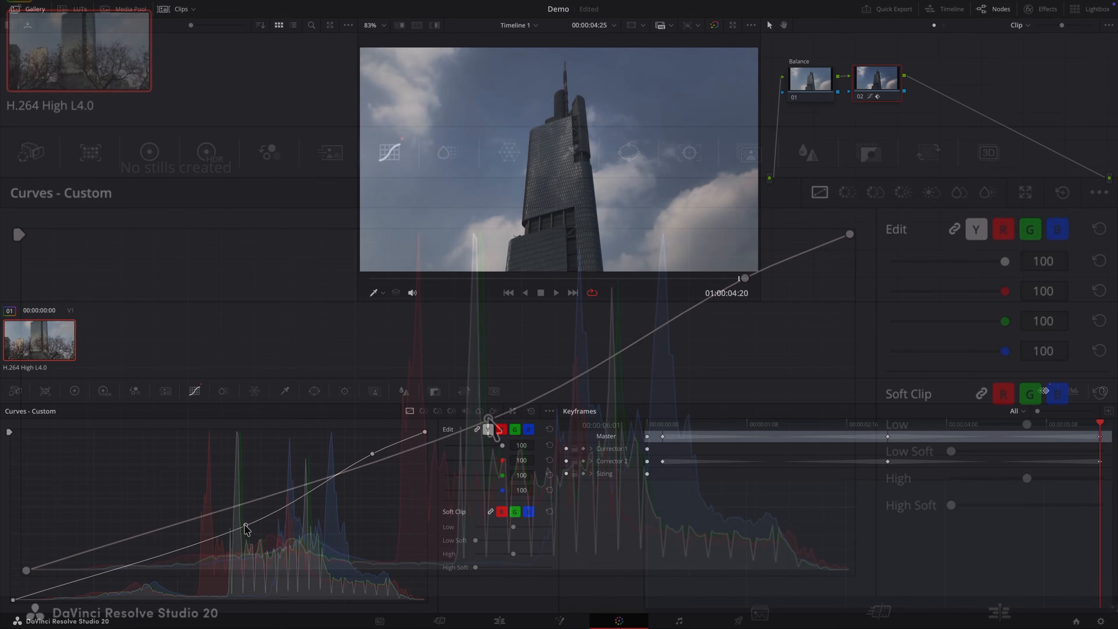
{"action": "left_click_drag", "start_coordinate": [244, 527], "coordinate": [243, 523]}
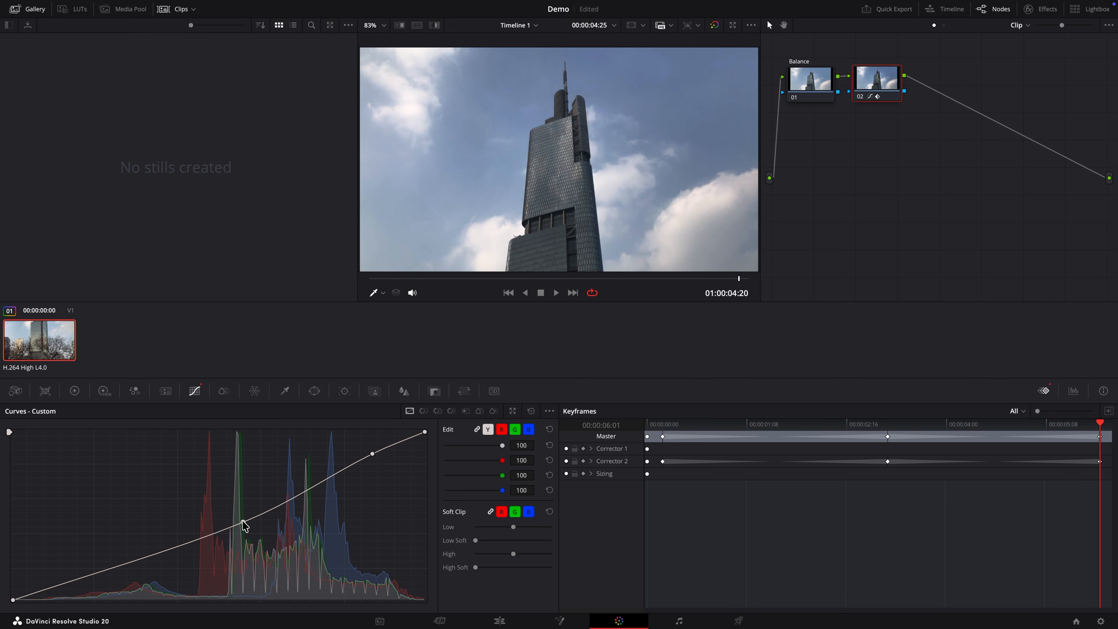
{"action": "left_click_drag", "start_coordinate": [373, 457], "coordinate": [374, 459]}
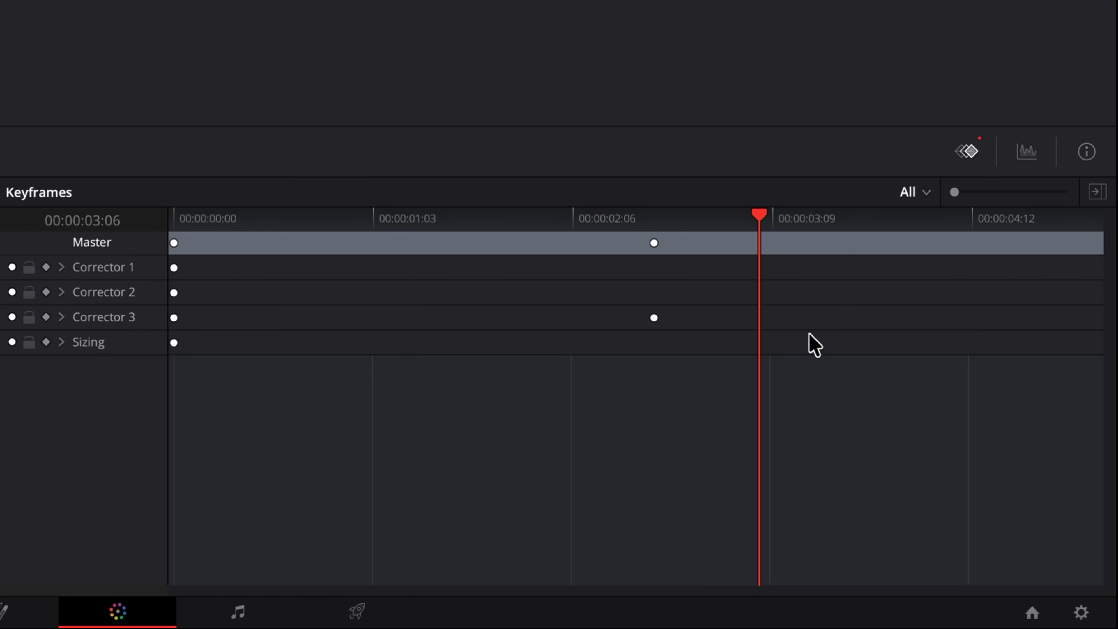
Place the playhead at 00:00:01:20 between the static keyframes and shift the Gamma and Gain balance to turn the background orange
{"action": "left_click", "coordinate": [505, 219]}
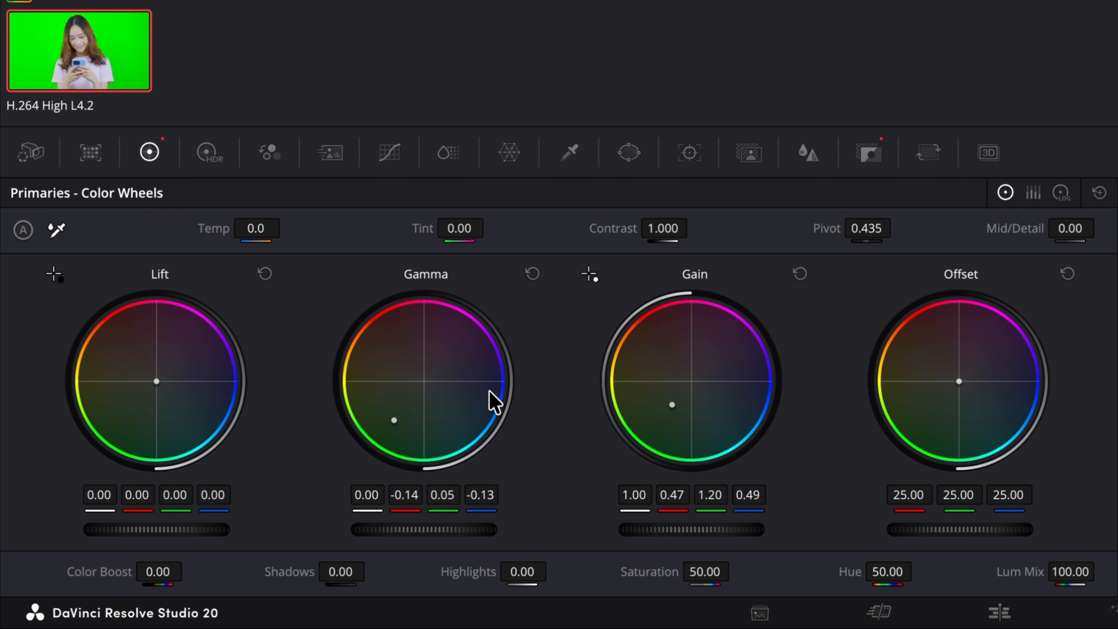
{"action": "left_click_drag", "start_coordinate": [390, 421], "coordinate": [384, 358]}
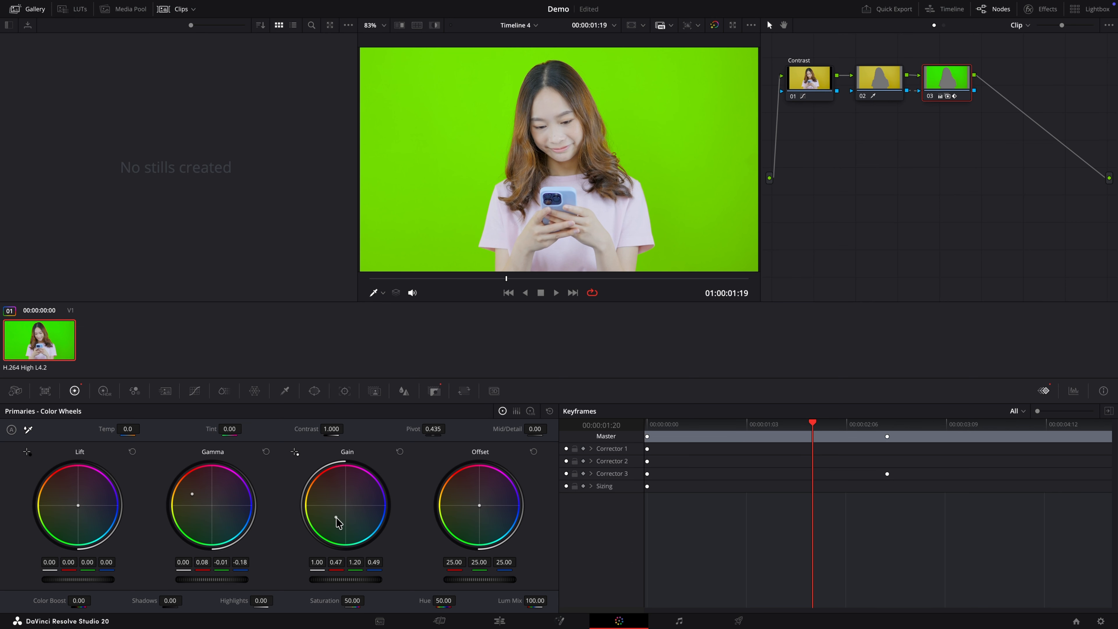
{"action": "left_click_drag", "start_coordinate": [676, 414], "coordinate": [673, 409]}
{"action": "left_click_drag", "start_coordinate": [335, 515], "coordinate": [331, 509]}
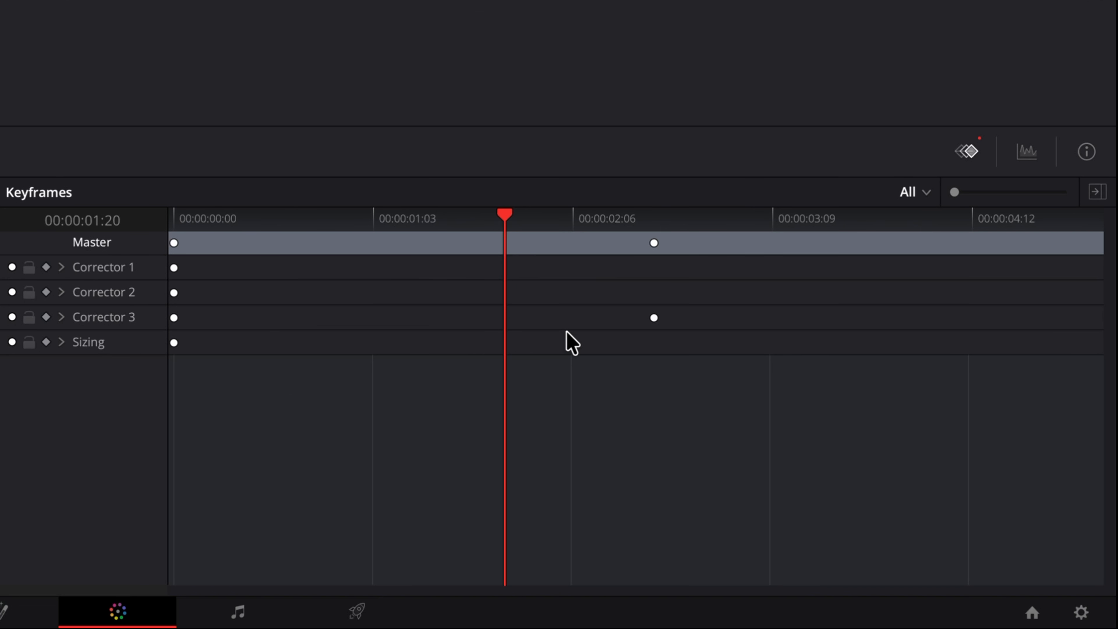
Place the playhead at 00:00:03:13, past the second static keyframe, and rebalance the Gamma and Gain color wheels
{"action": "left_click", "coordinate": [812, 216]}
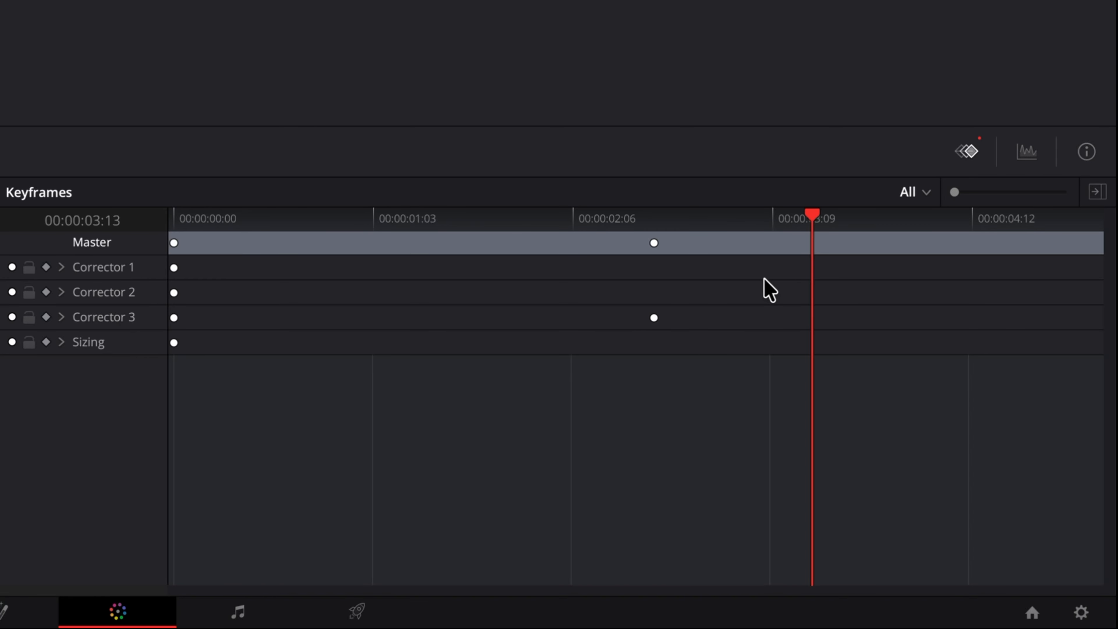
{"action": "left_click_drag", "start_coordinate": [470, 398], "coordinate": [470, 352]}
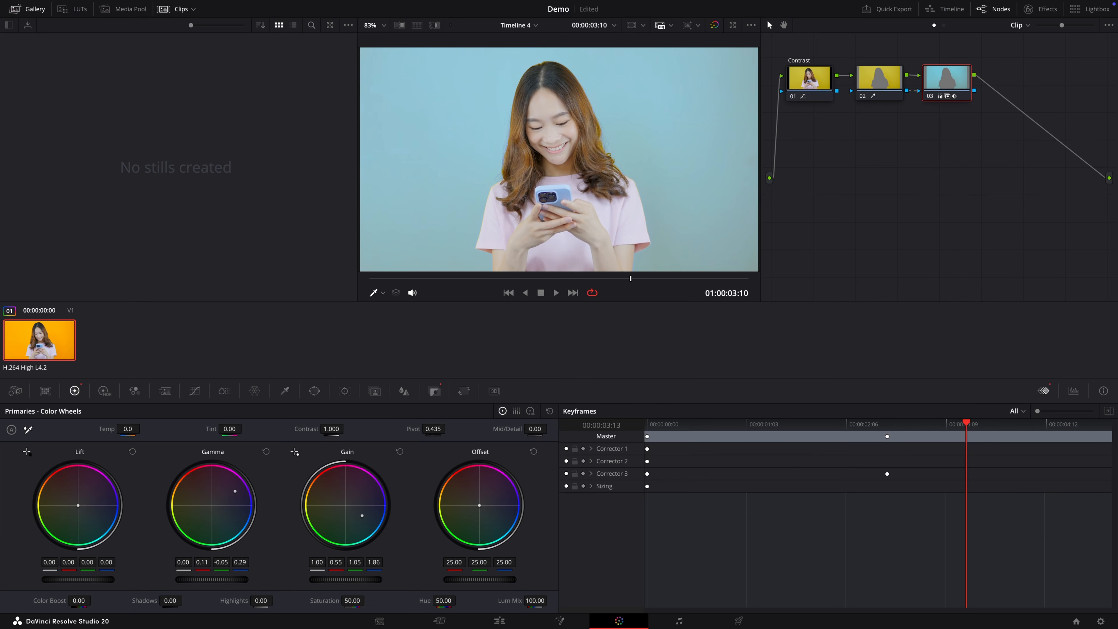
{"action": "left_click_drag", "start_coordinate": [235, 489], "coordinate": [236, 491]}
{"action": "left_click_drag", "start_coordinate": [364, 520], "coordinate": [363, 512]}
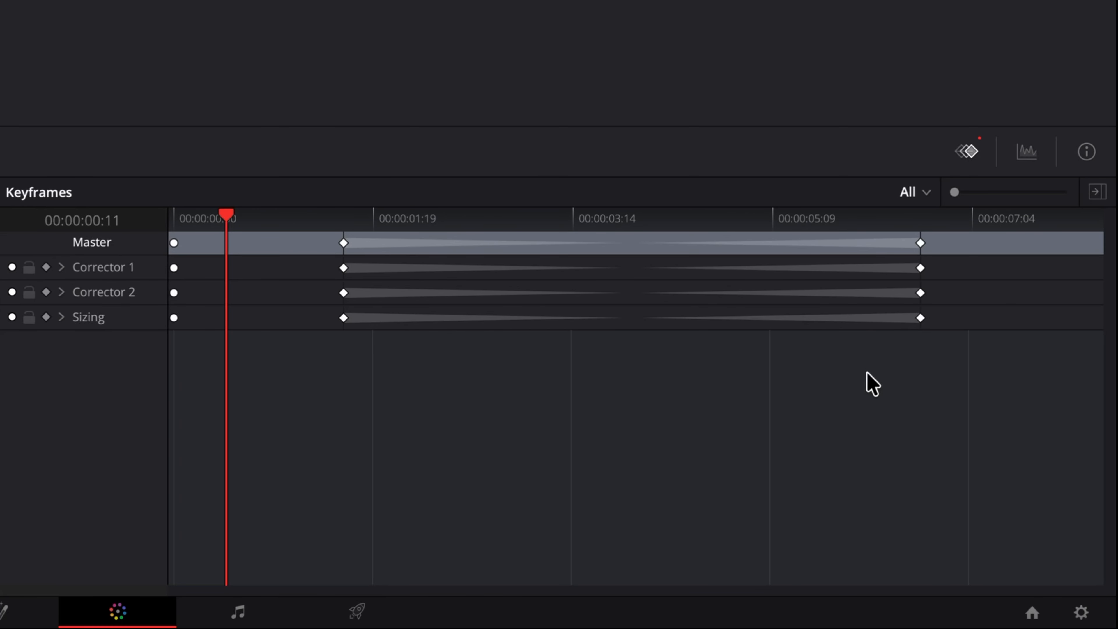
Change the dynamic attributes of Corrector 2's last keyframe to Start Dissolve 2 and End Dissolve 2
{"action": "left_click", "coordinate": [920, 293]}
{"action": "right_click", "coordinate": [922, 299]}
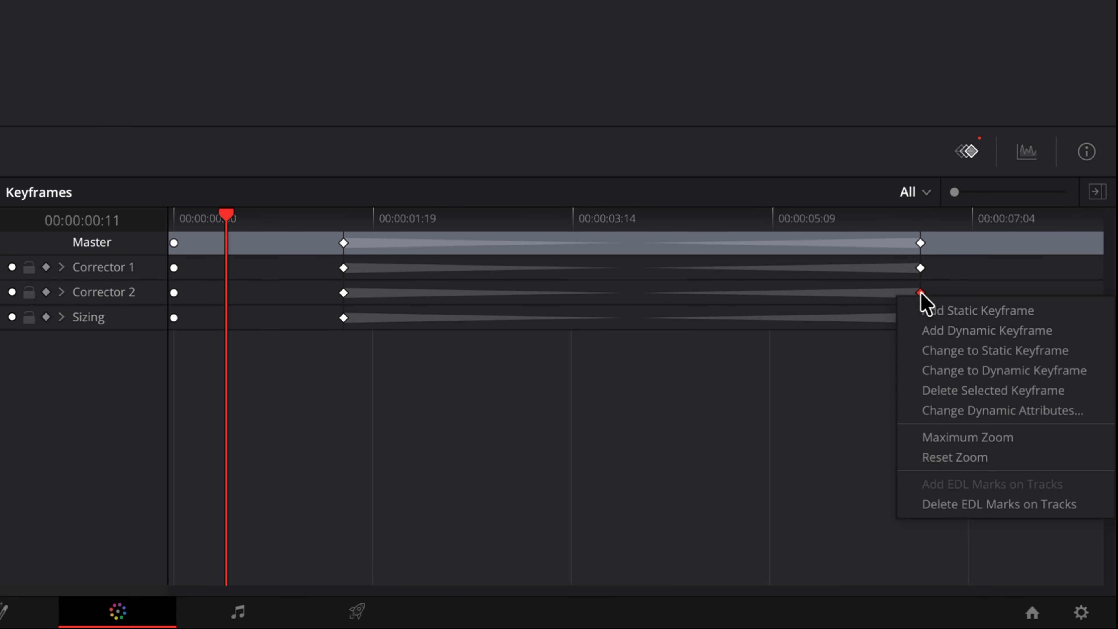
{"action": "left_click", "coordinate": [1093, 411]}
{"action": "left_click", "coordinate": [601, 415]}
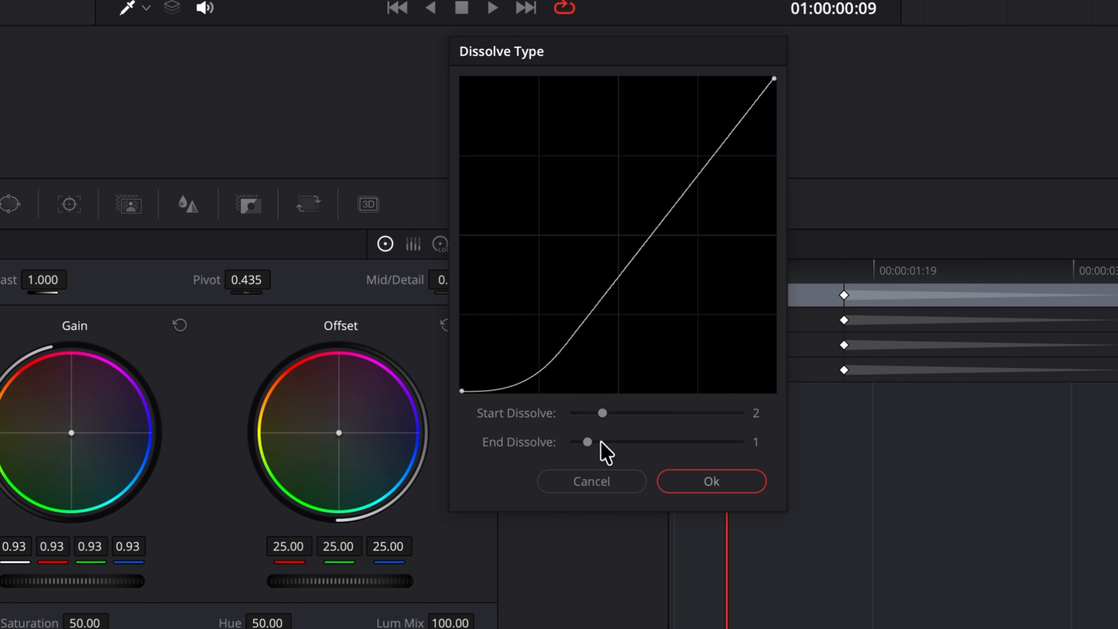
{"action": "left_click", "coordinate": [602, 442]}
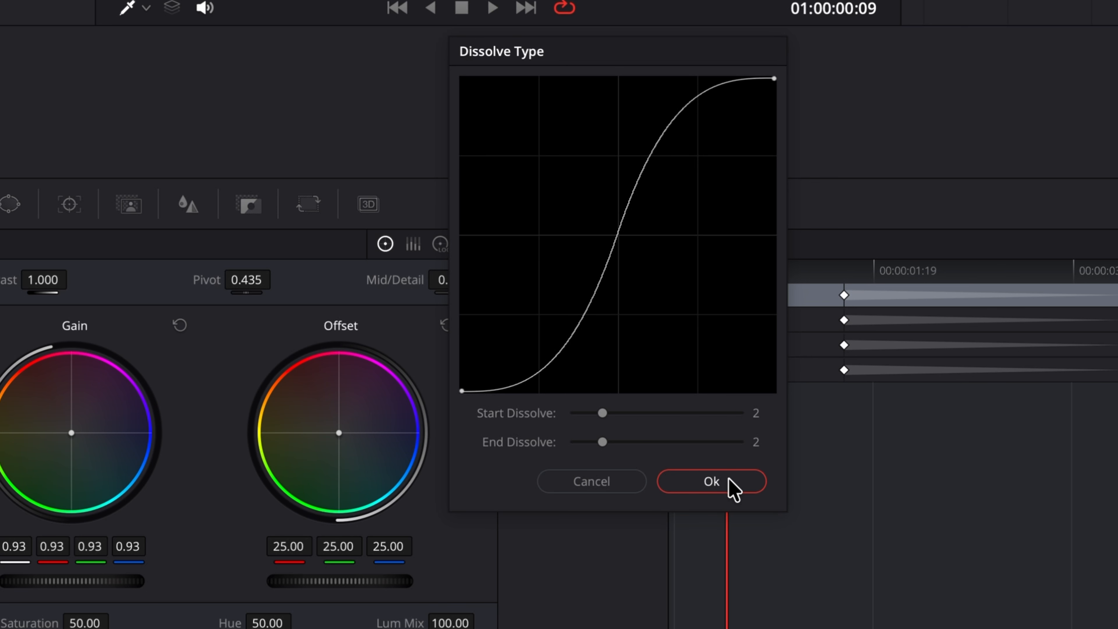
{"action": "left_click", "coordinate": [733, 482]}
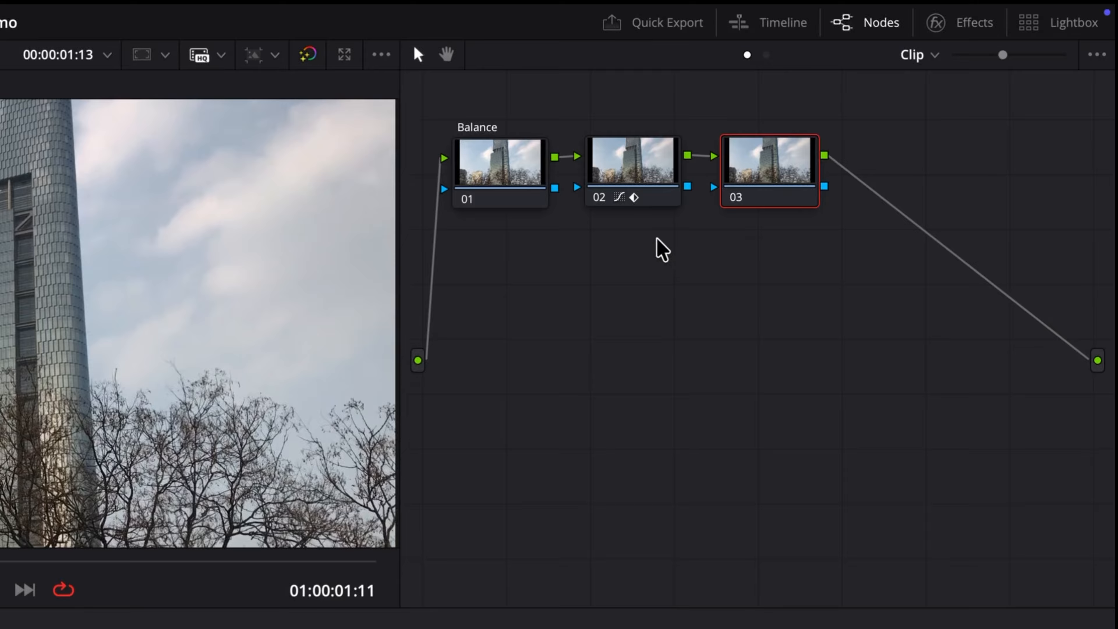
Copy the grade of node 02 and paste it onto node 03
{"action": "left_click", "coordinate": [654, 189]}
{"action": "key", "text": "ctrl+c"}
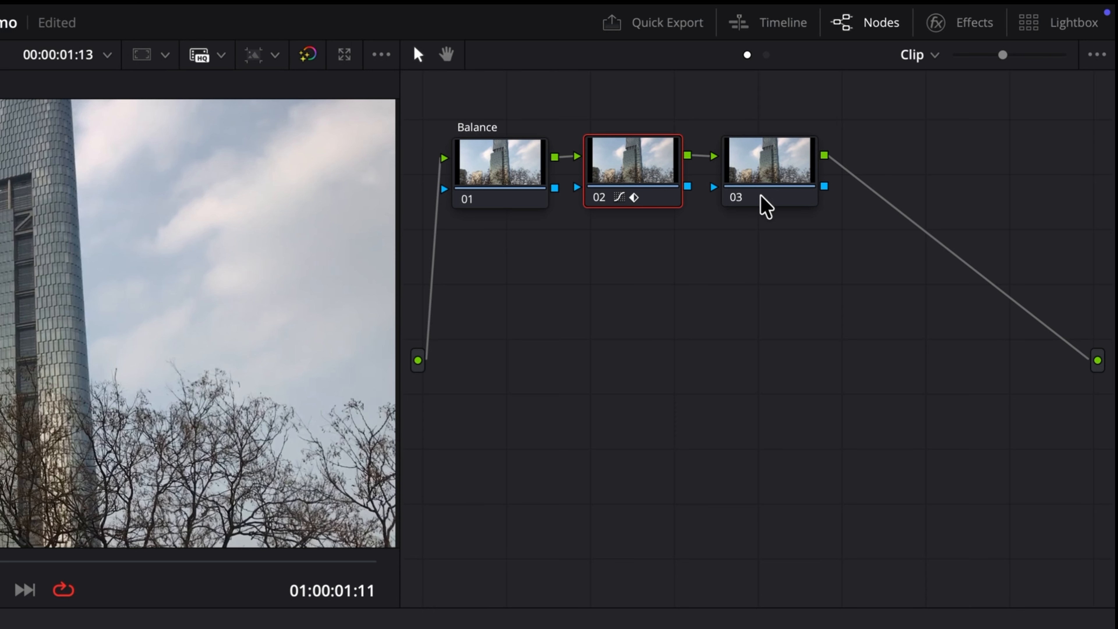
{"action": "left_click", "coordinate": [761, 202]}
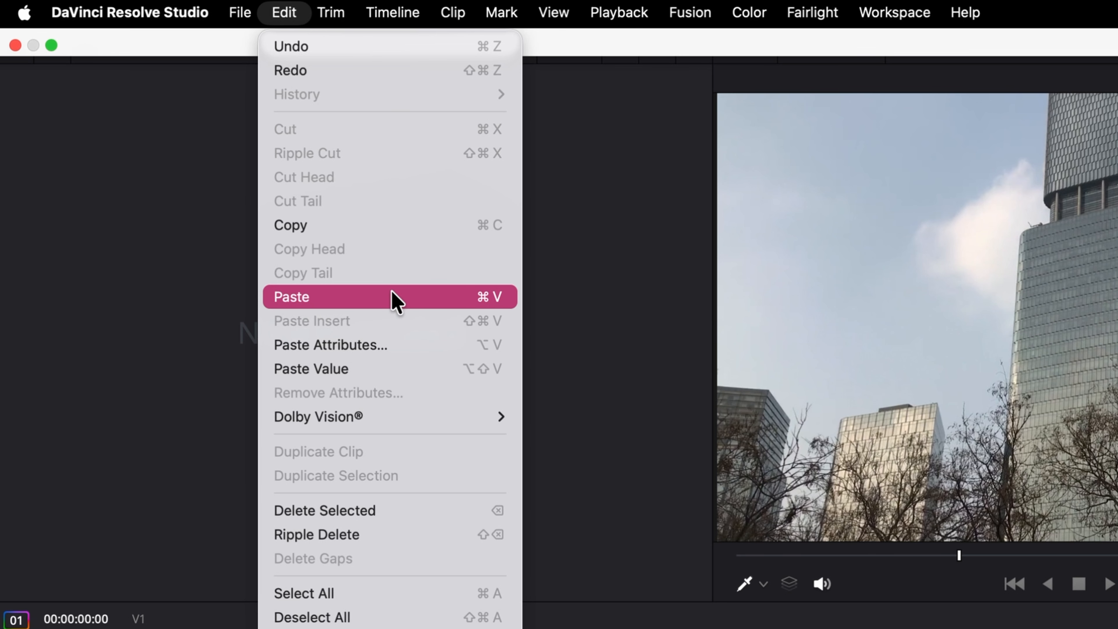
{"action": "left_click", "coordinate": [392, 297]}
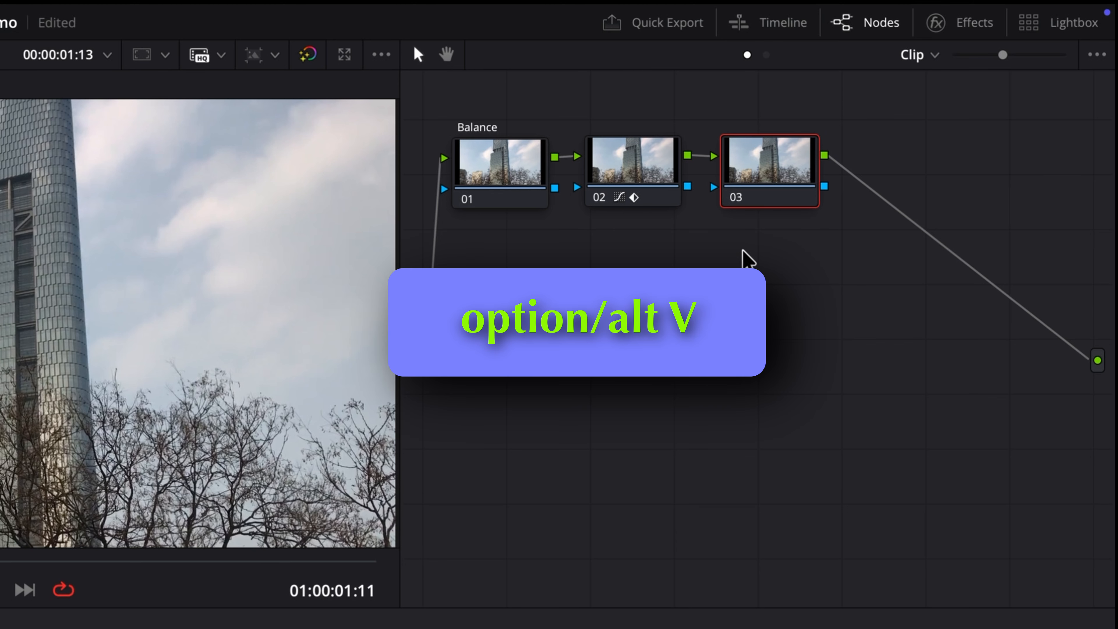
Paste only the Keyframes and Color Corrector attributes from node 02 onto node 03, aligned using Start Frames
{"action": "key", "text": "alt+v"}
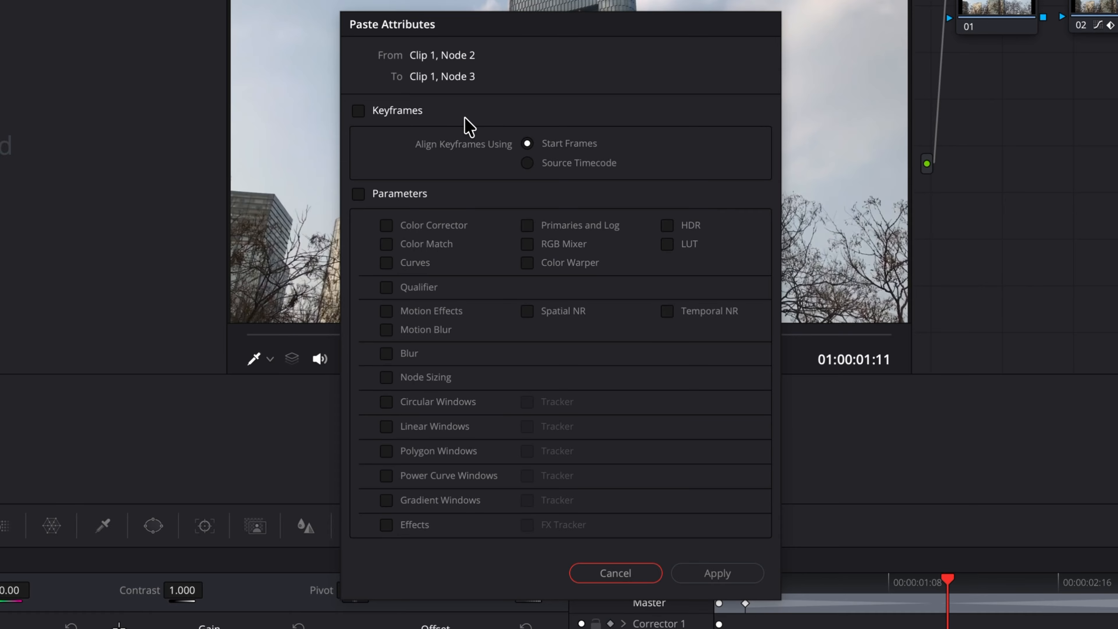
{"action": "left_click", "coordinate": [359, 110]}
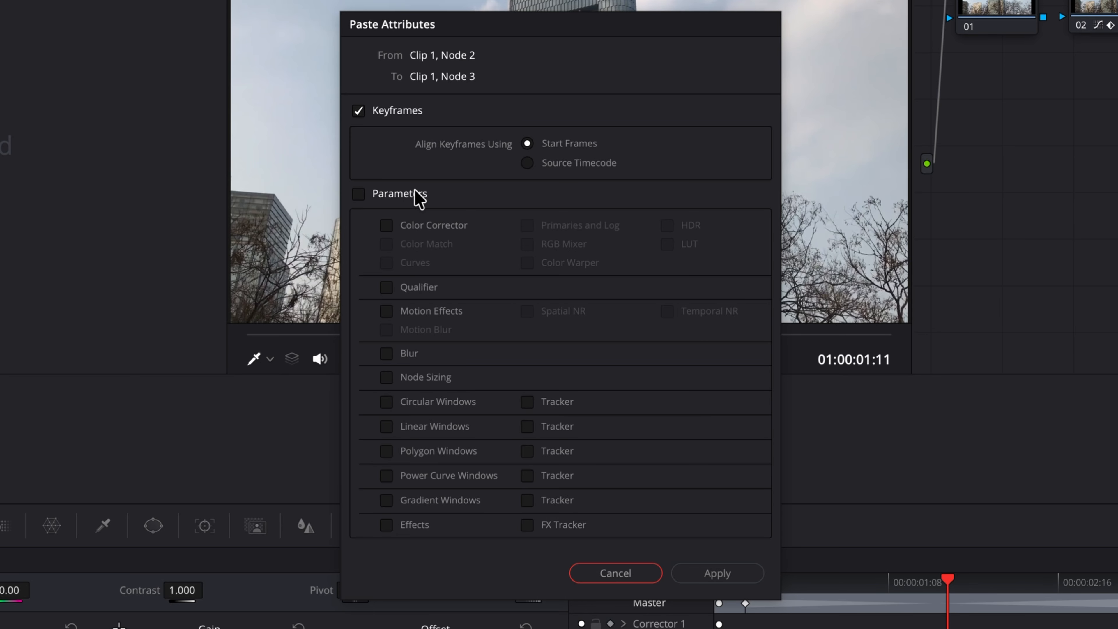
{"action": "left_click", "coordinate": [360, 195]}
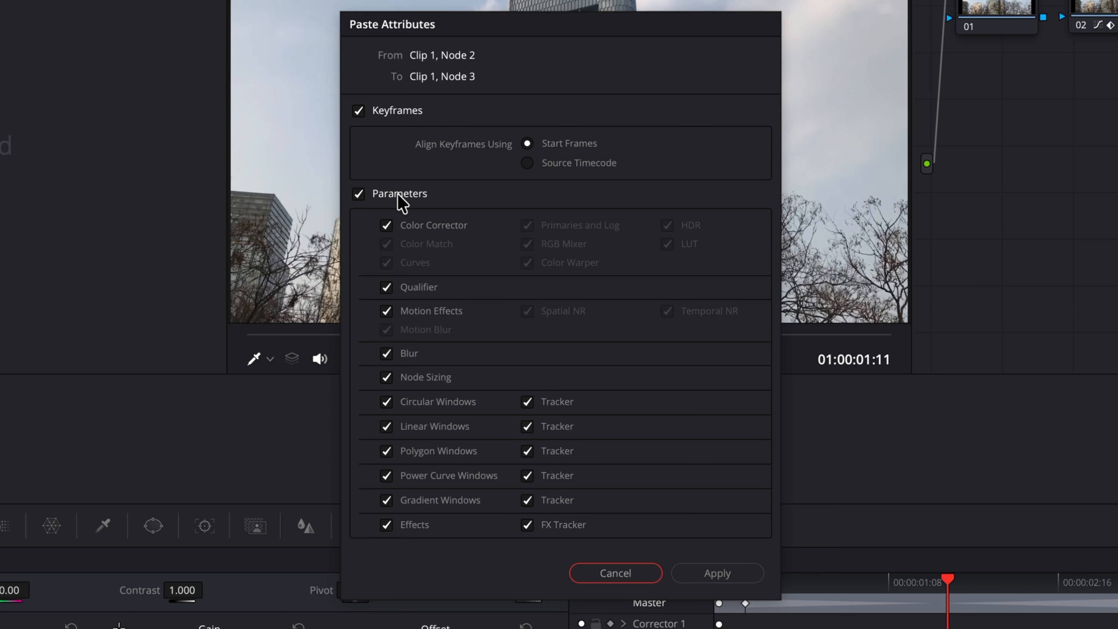
{"action": "left_click", "coordinate": [359, 194]}
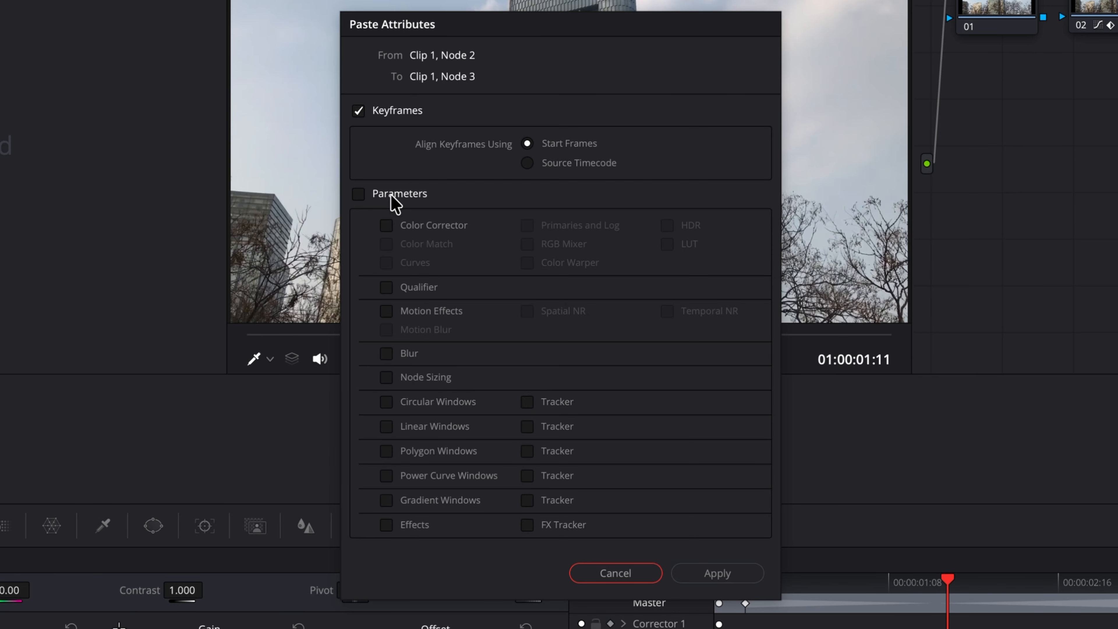
{"action": "left_click", "coordinate": [390, 227]}
{"action": "left_click", "coordinate": [728, 575]}
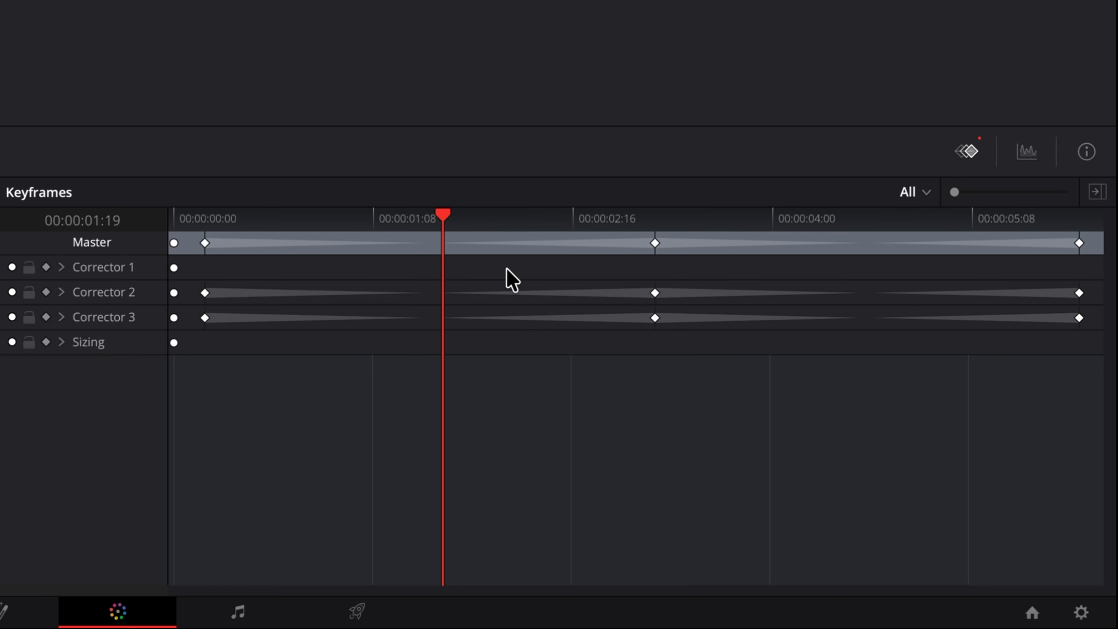
Reset node 03's grade at its first dynamic keyframe and repeat this at the second one
{"action": "key", "text": "bracketleft"}
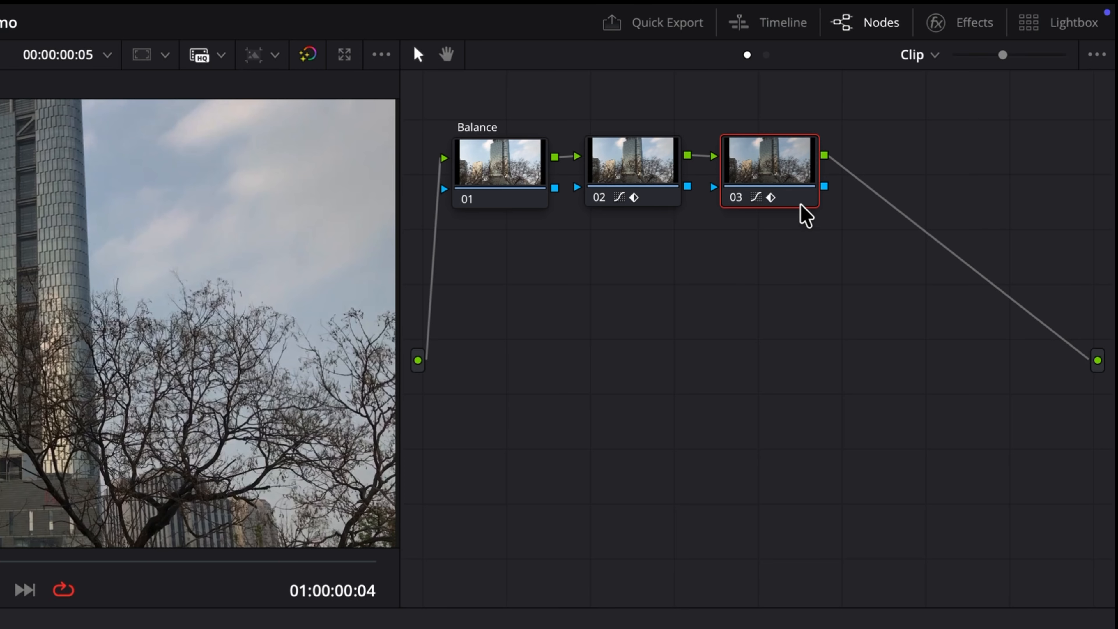
{"action": "right_click", "coordinate": [799, 202]}
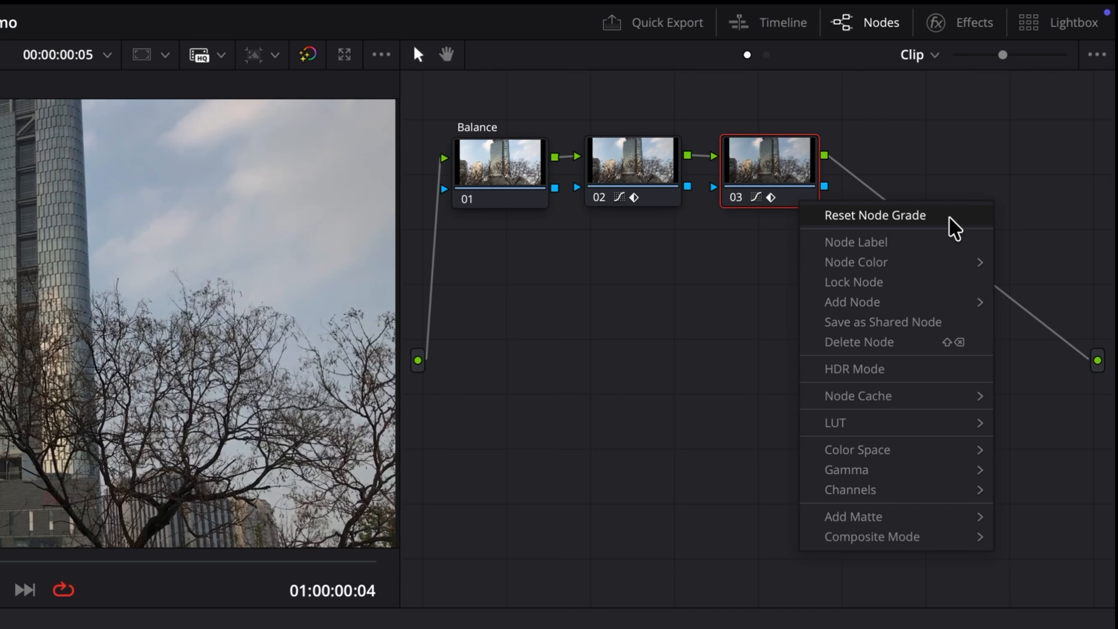
{"action": "key", "text": "bracketright"}
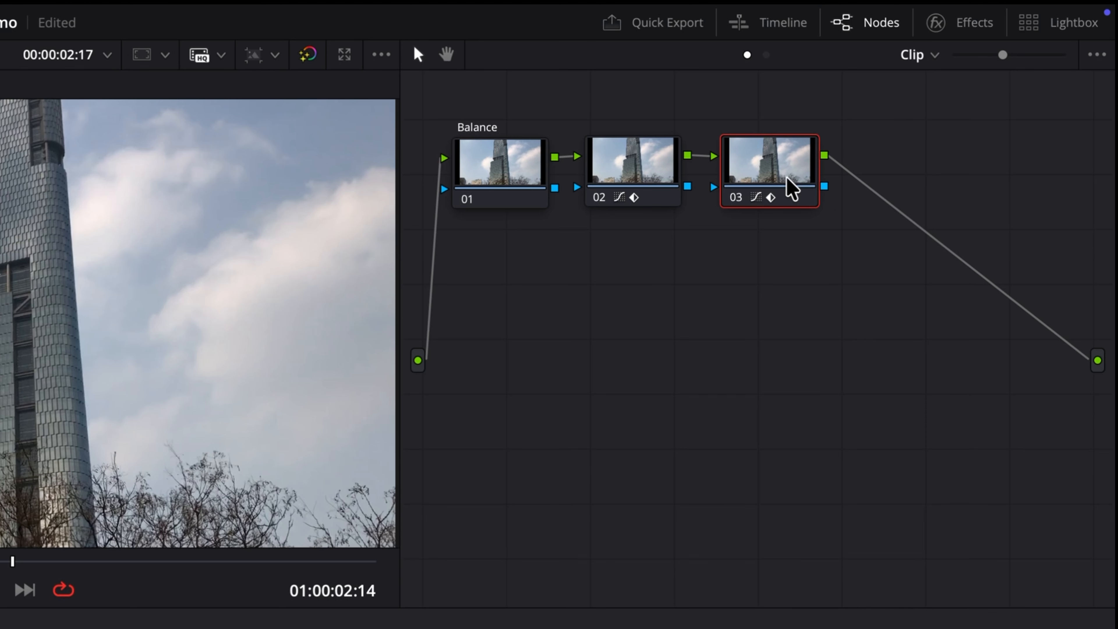
{"action": "right_click", "coordinate": [791, 189]}
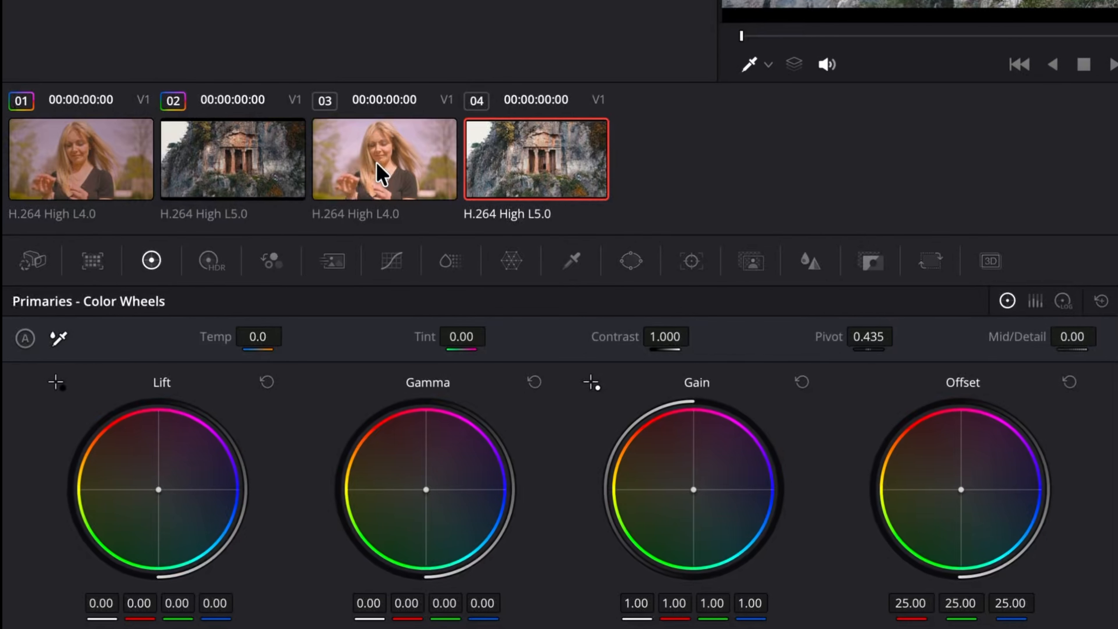
Set the gallery to apply grades using Keyframes Aligning Source Timecode
{"action": "left_click", "coordinate": [187, 344]}
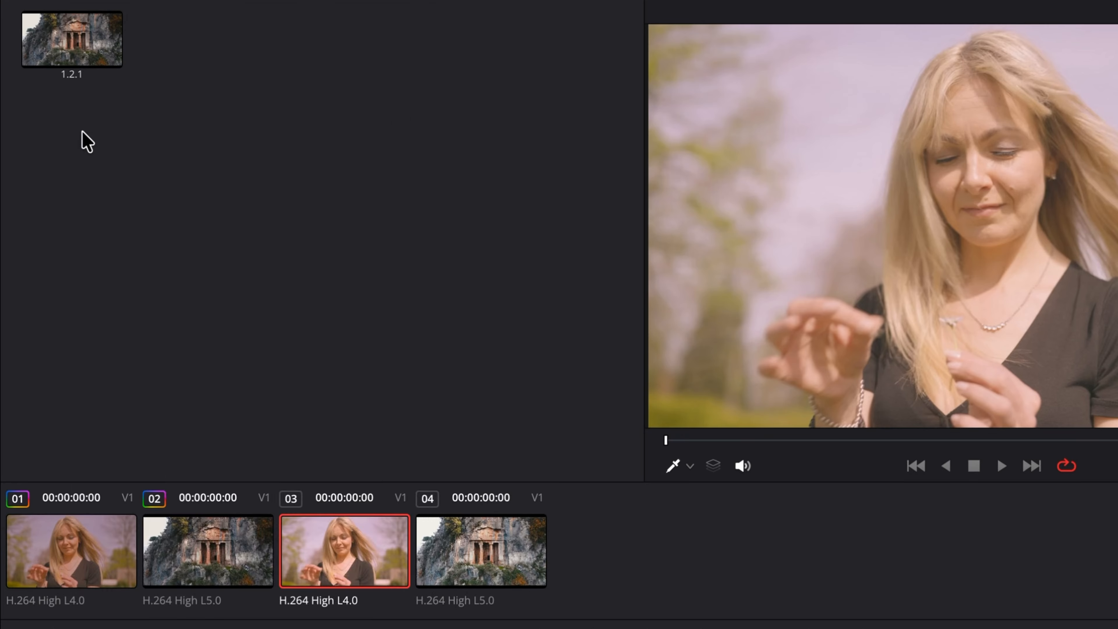
{"action": "right_click", "coordinate": [44, 110]}
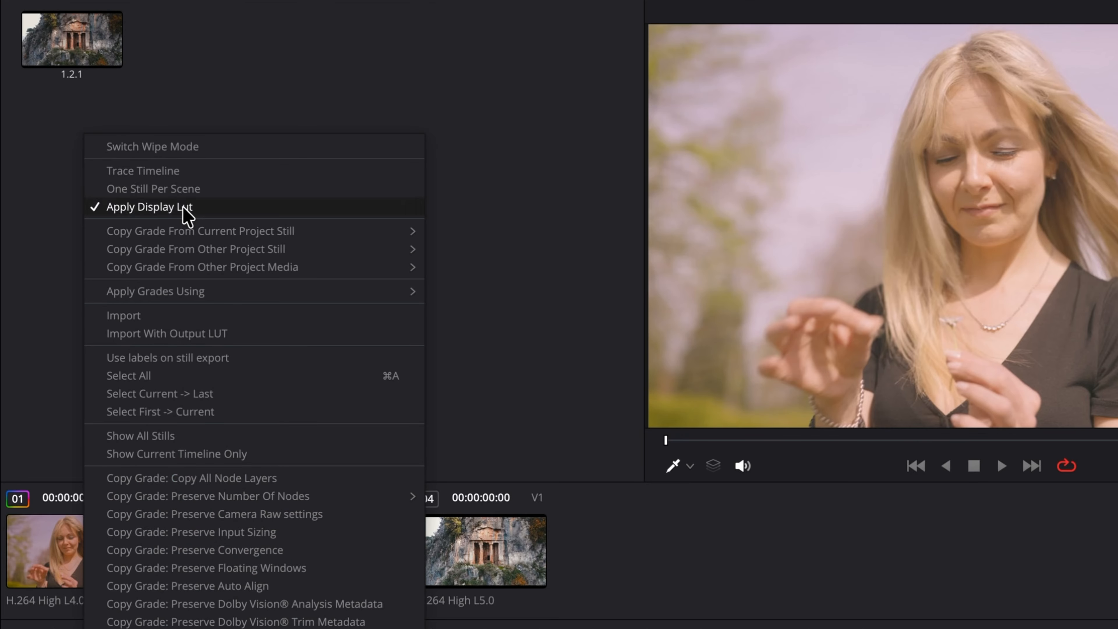
{"action": "mouse_move", "coordinate": [282, 292]}
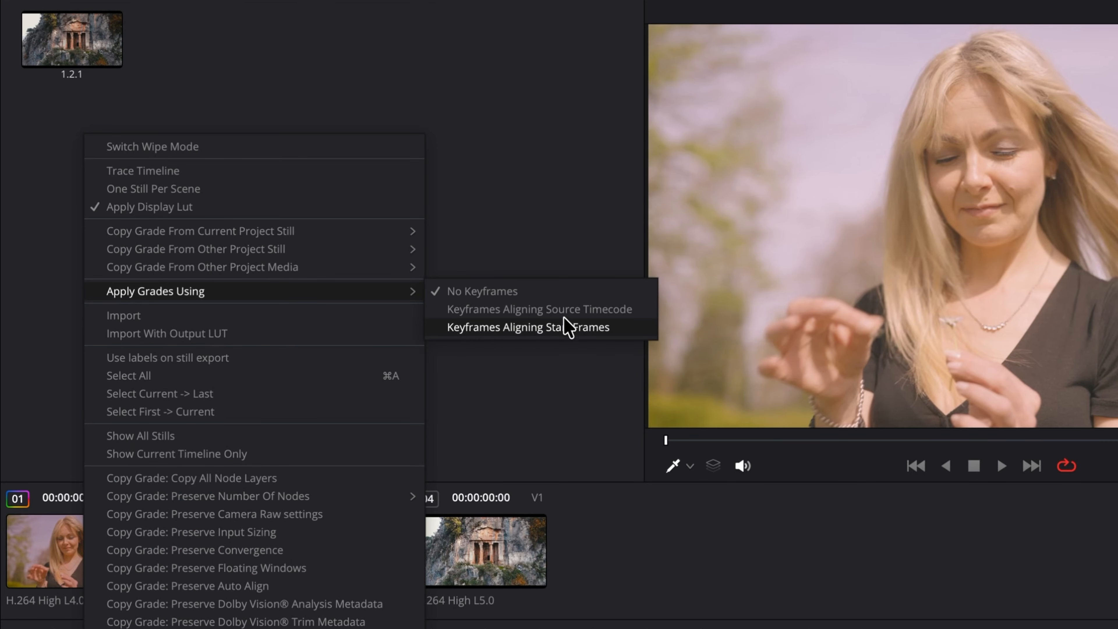
{"action": "left_click", "coordinate": [621, 310]}
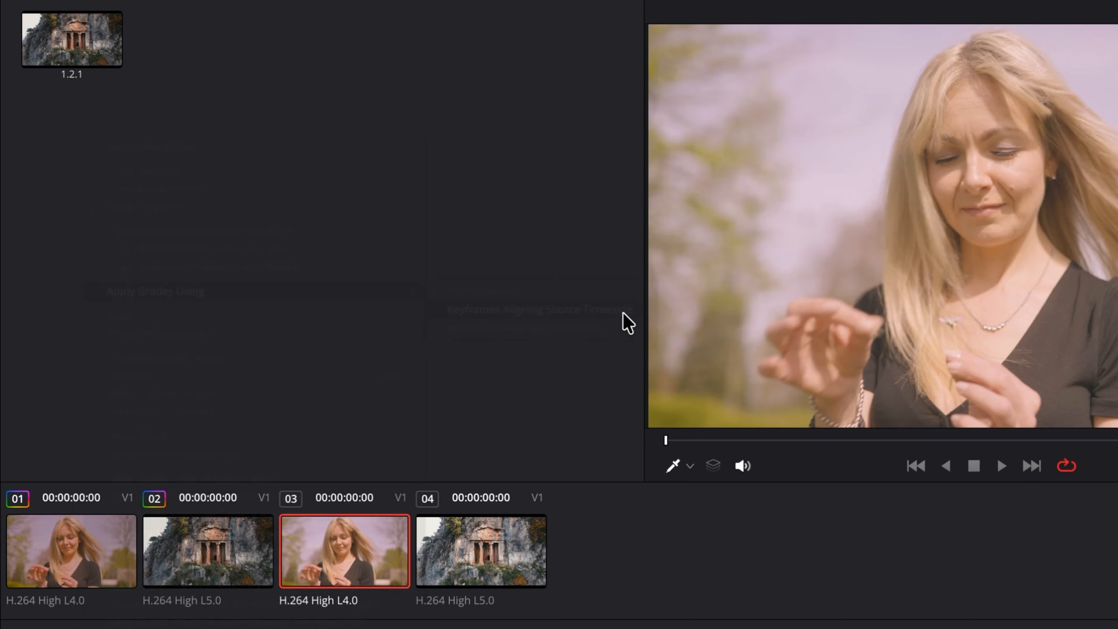
With clip 03 active, apply the grade of clip 01 to it
{"action": "left_click", "coordinate": [86, 562], "text": "ctrl"}
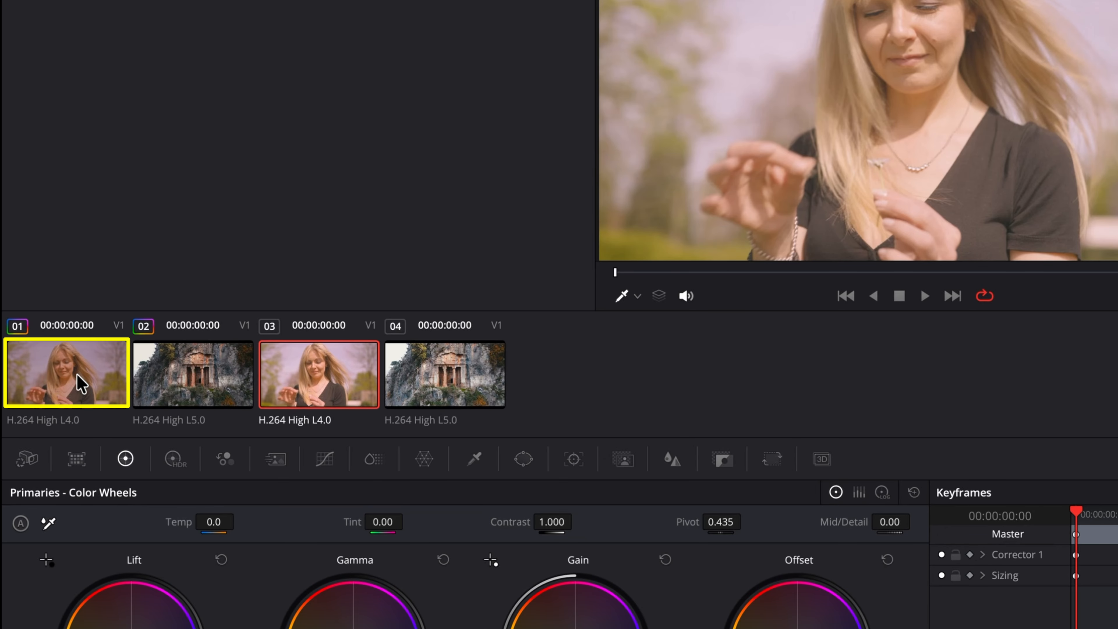
{"action": "right_click", "coordinate": [81, 384]}
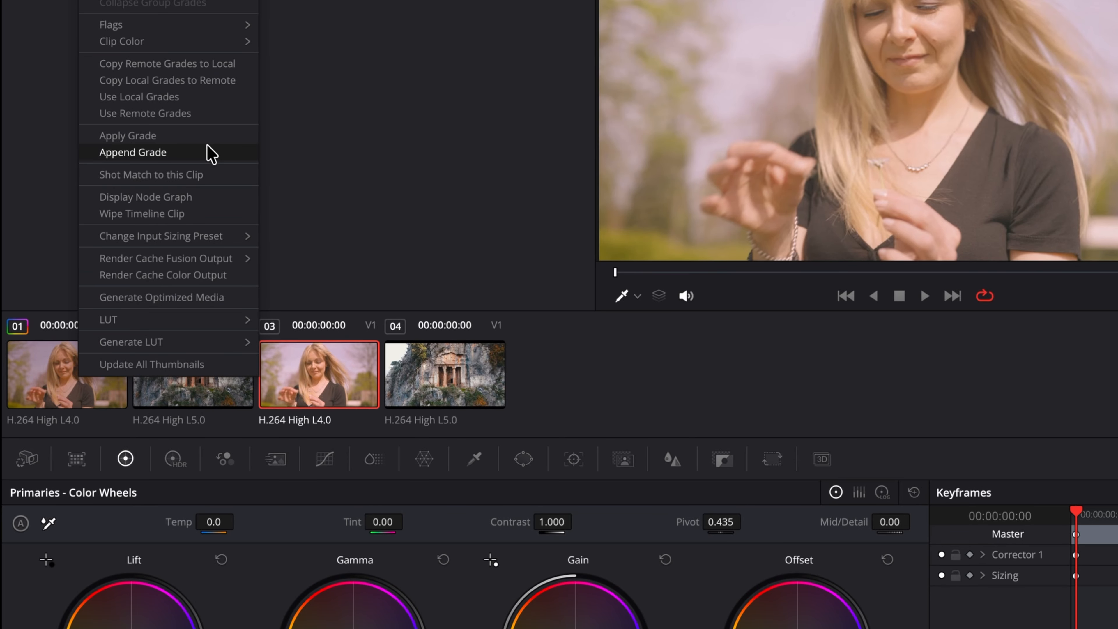
{"action": "left_click", "coordinate": [213, 137]}
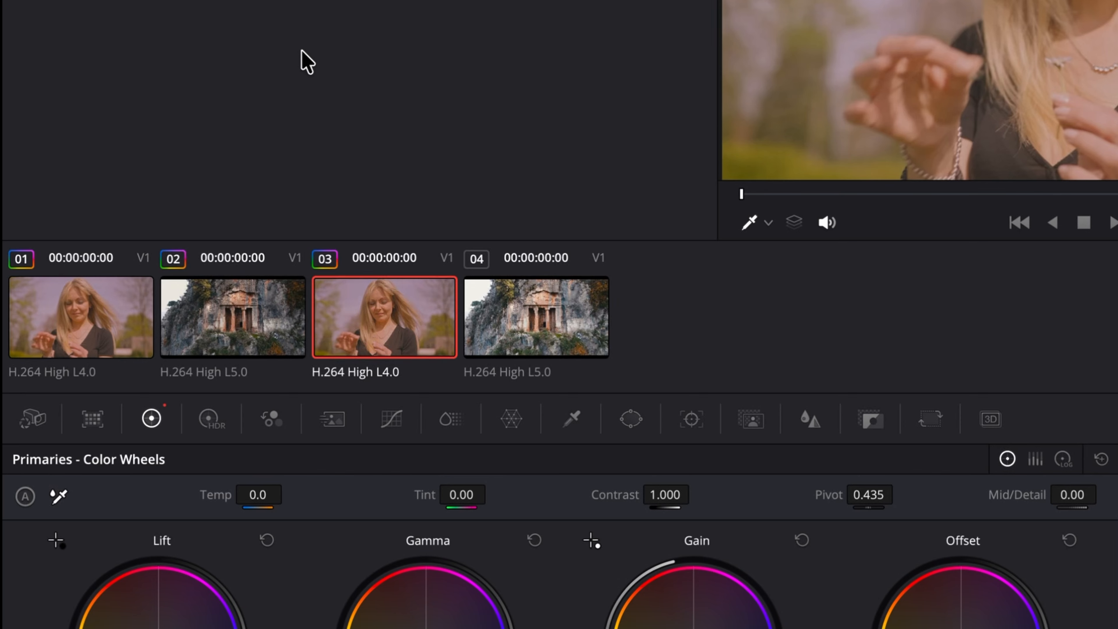
Select clip 04 and apply the grade of gallery still 1.2.1 to it
{"action": "left_click", "coordinate": [530, 338]}
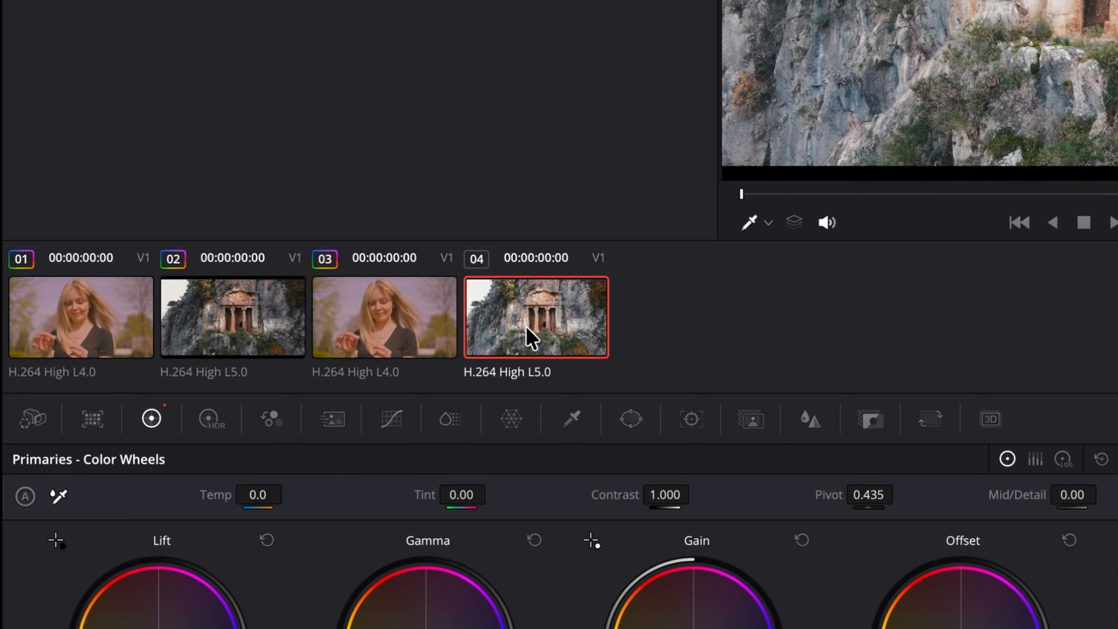
{"action": "right_click", "coordinate": [75, 138]}
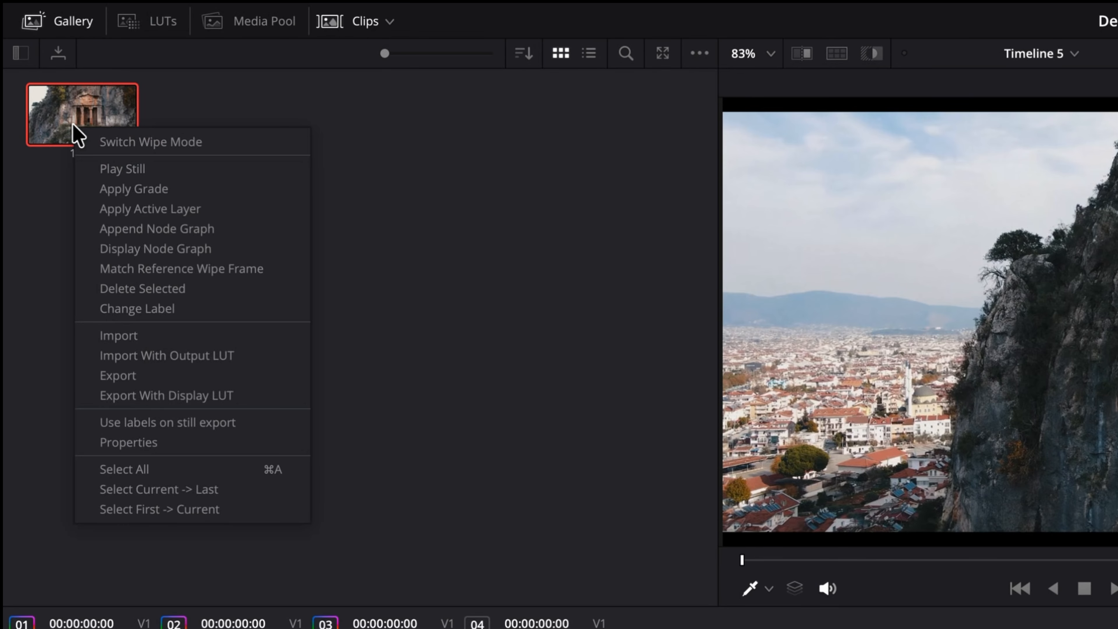
{"action": "left_click", "coordinate": [190, 190]}
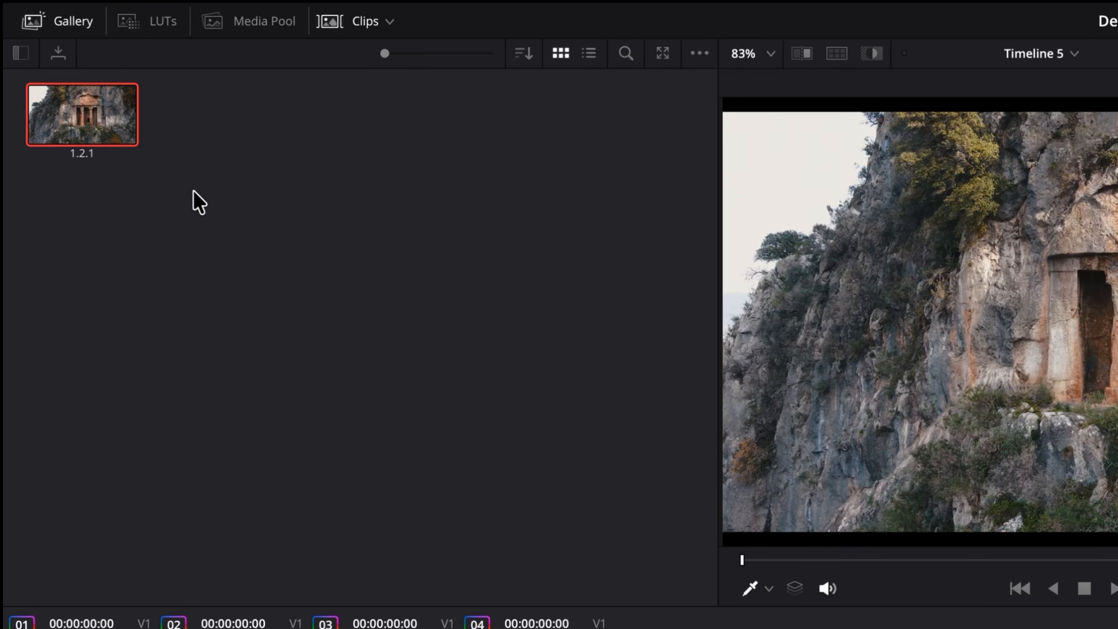